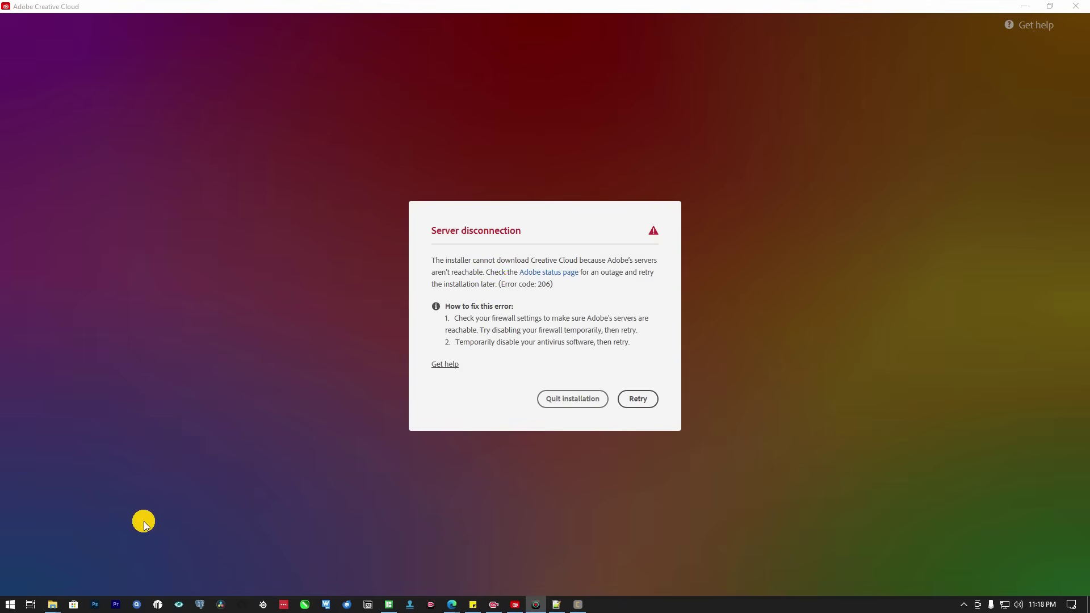
# Step: Bring up Windows search to look for the firewall settings
pyautogui.press('super')
# Step: Launch Firewall & network protection from a 'fire' search and maximize the window
pyautogui.write('fire')
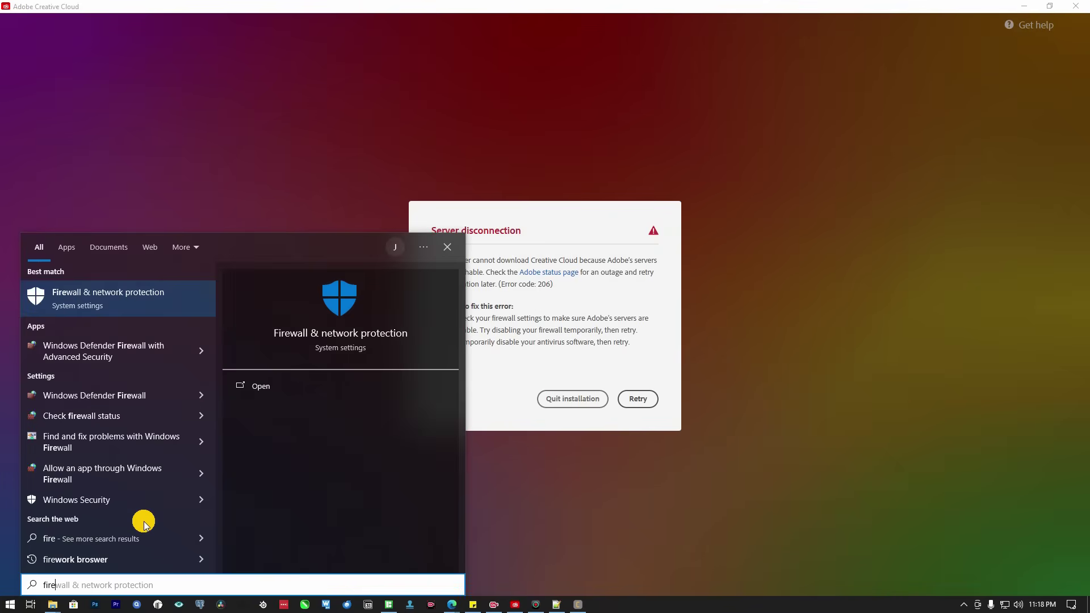
pyautogui.press('Return')
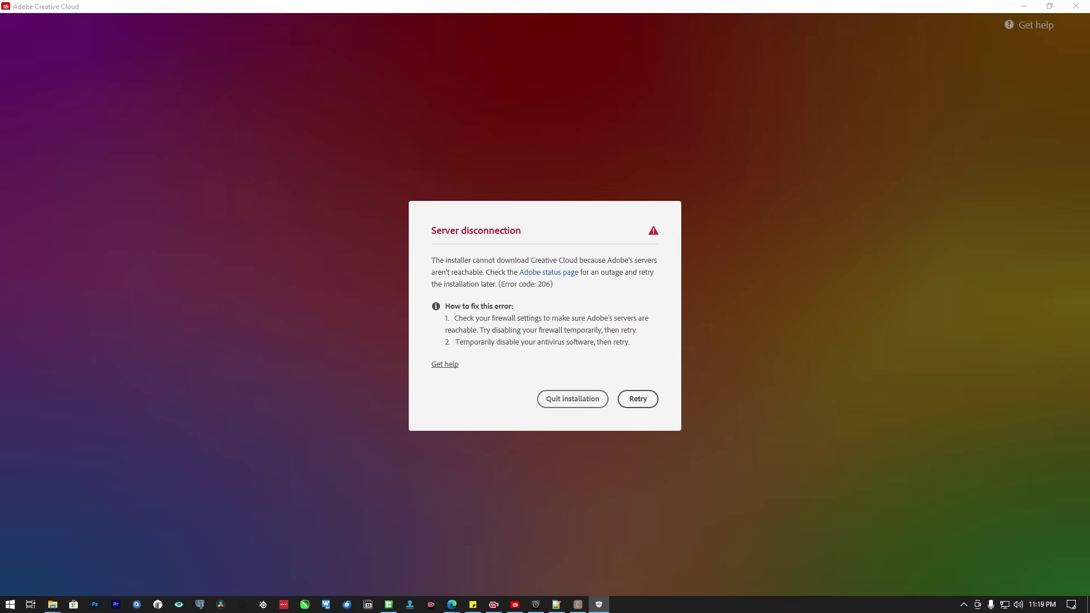
pyautogui.moveTo(1033, 5); pyautogui.dragTo(708, 153)
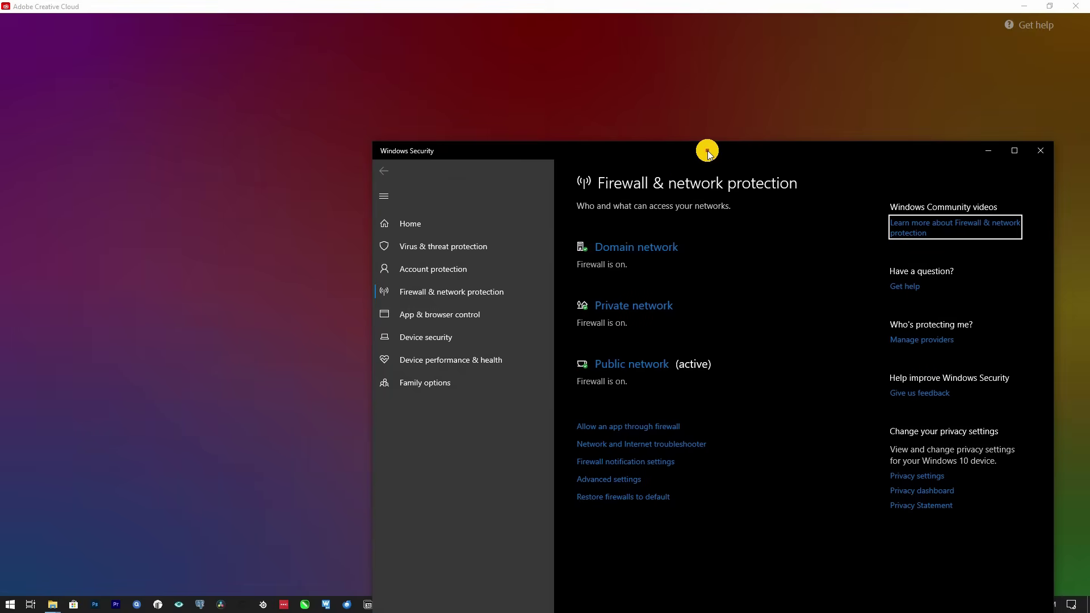
pyautogui.click(1013, 151)
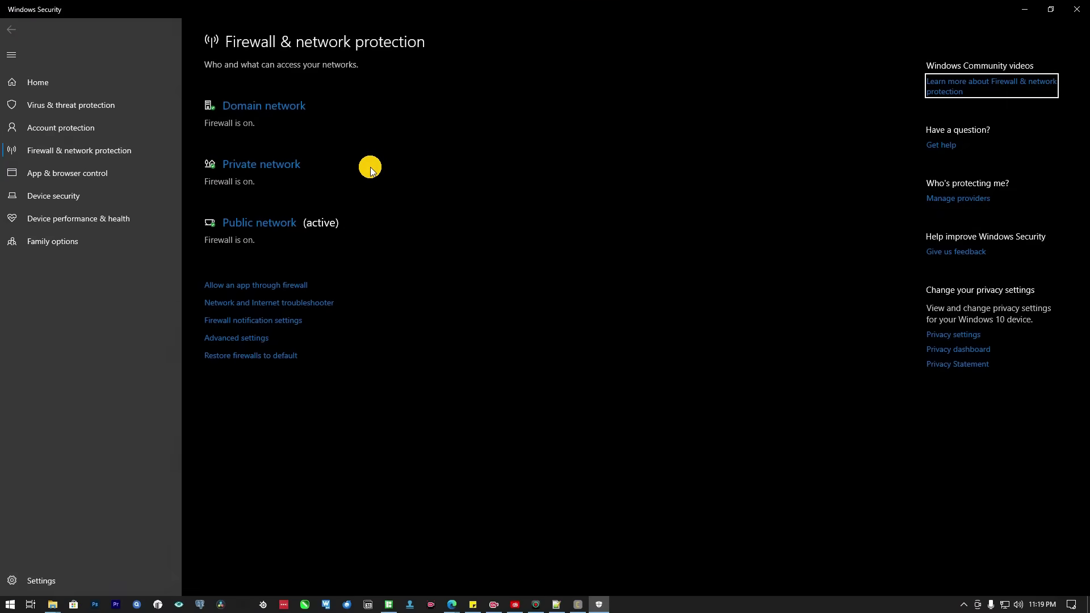
# Step: Search 'fire' again and return to the Firewall & network protection page
pyautogui.press('super')
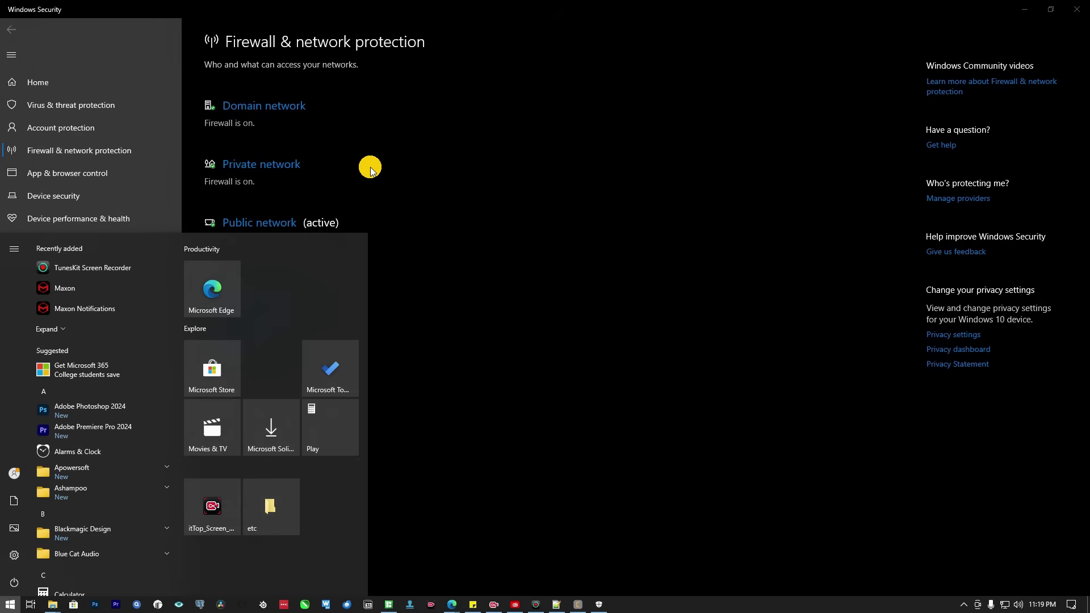
pyautogui.write('fire')
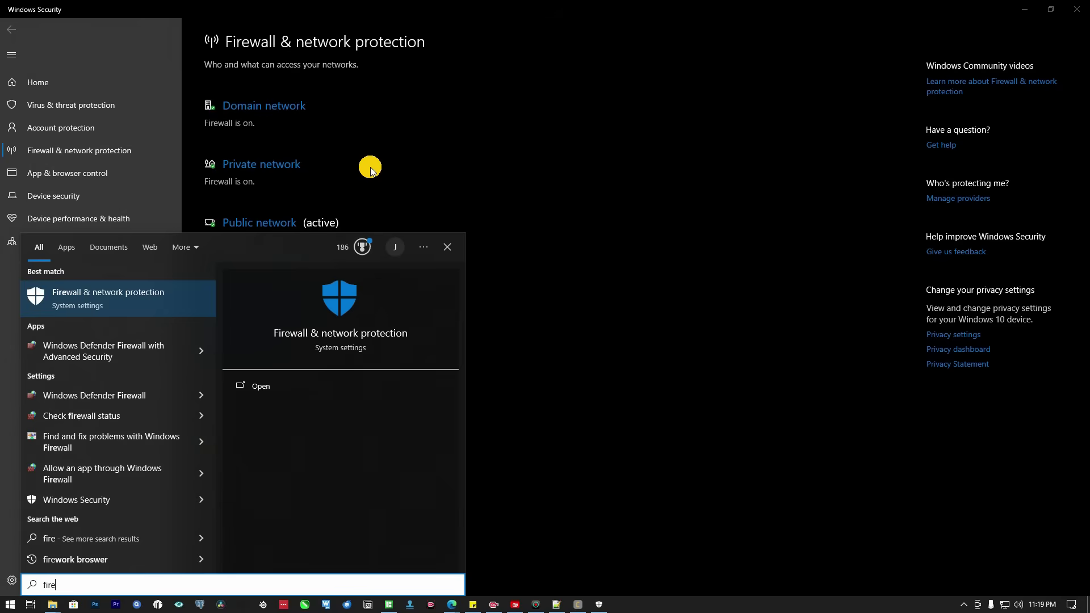
pyautogui.click(152, 295)
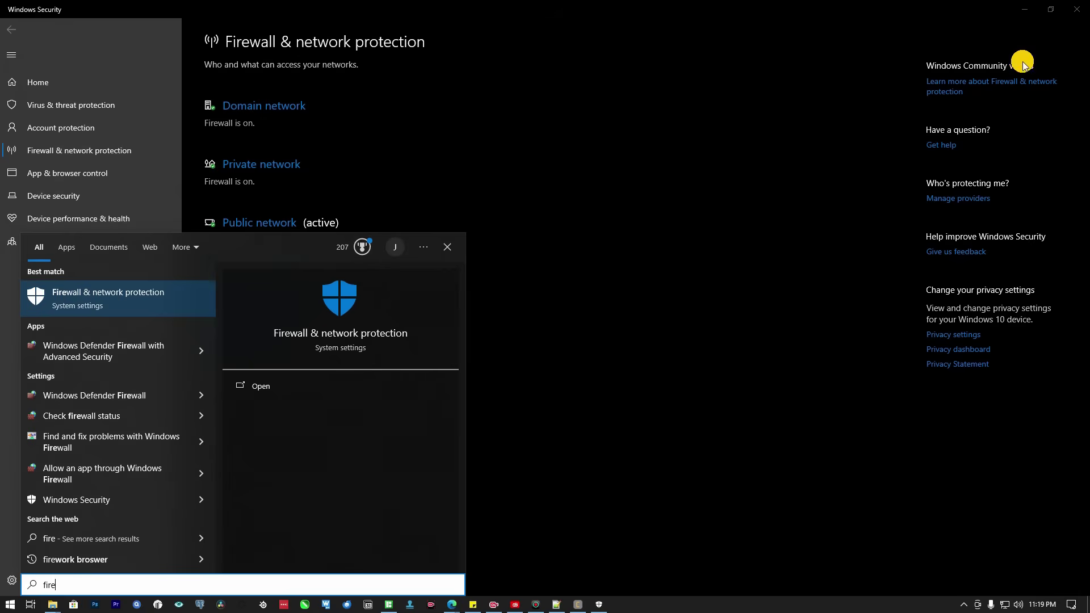
pyautogui.click(362, 123)
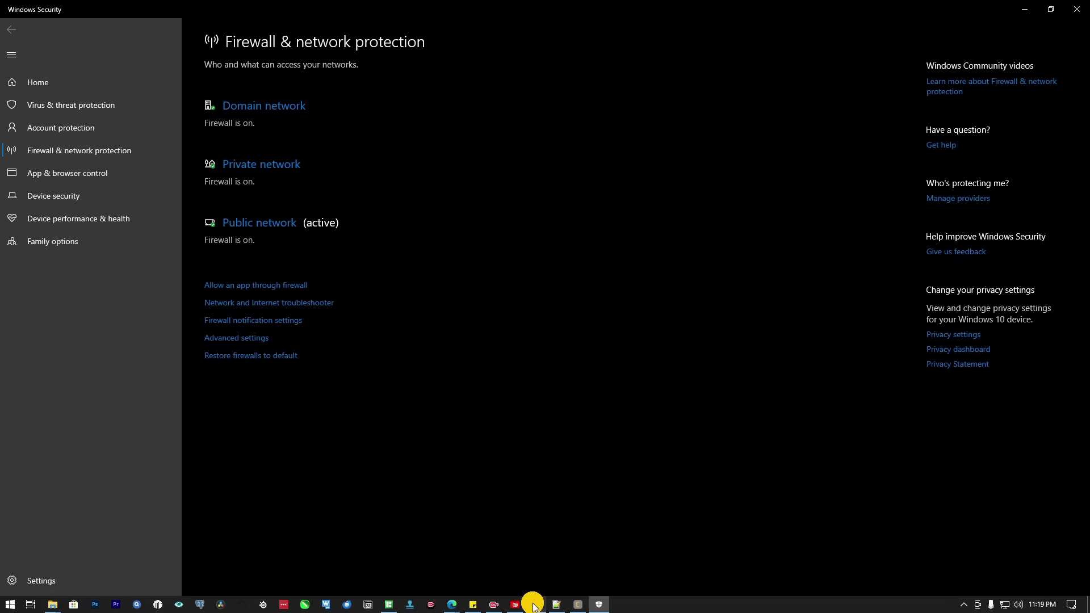
# Step: Check the Virus & threat protection status, then minimize Windows Security
pyautogui.click(515, 604)
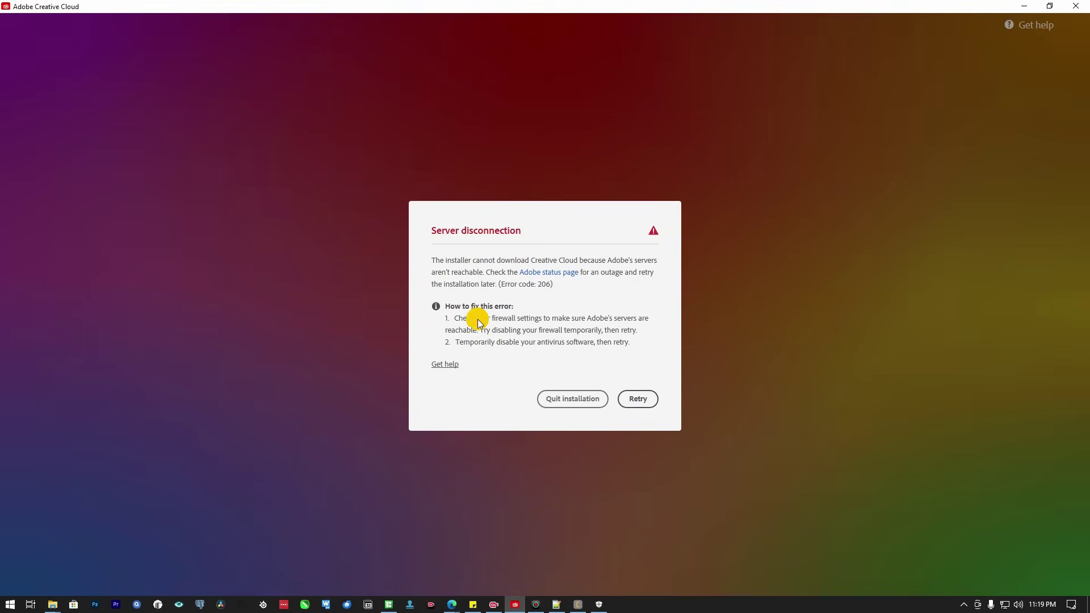
pyautogui.click(1016, 10)
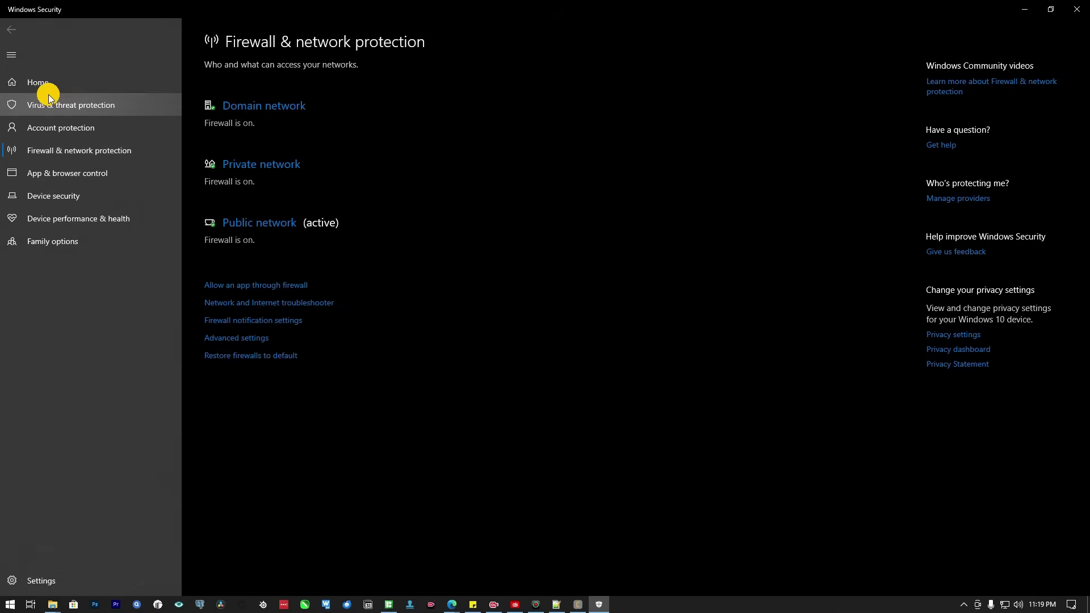
pyautogui.click(78, 113)
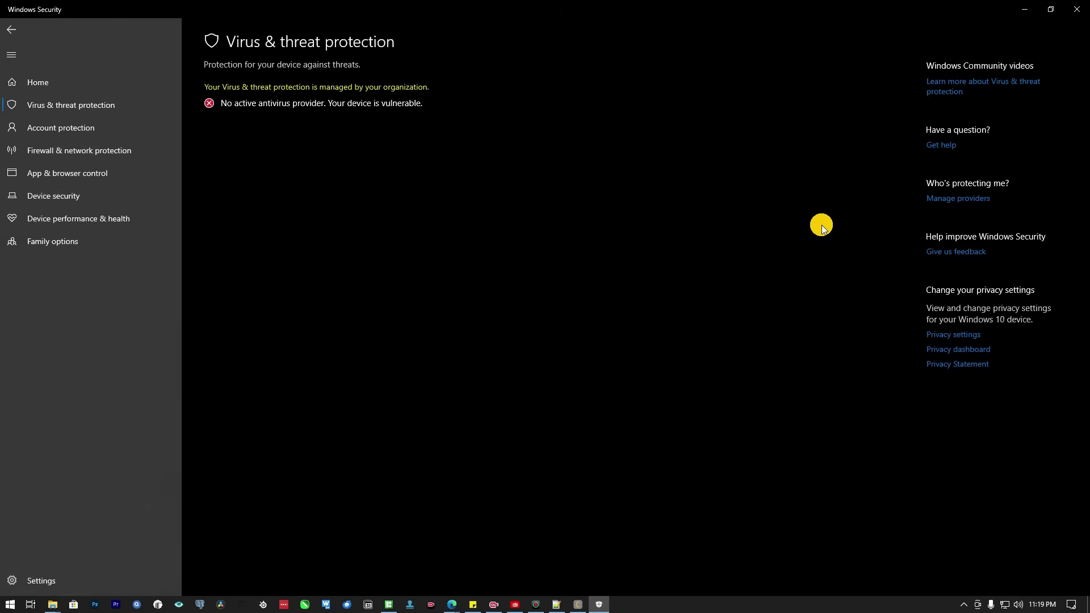
pyautogui.click(1028, 11)
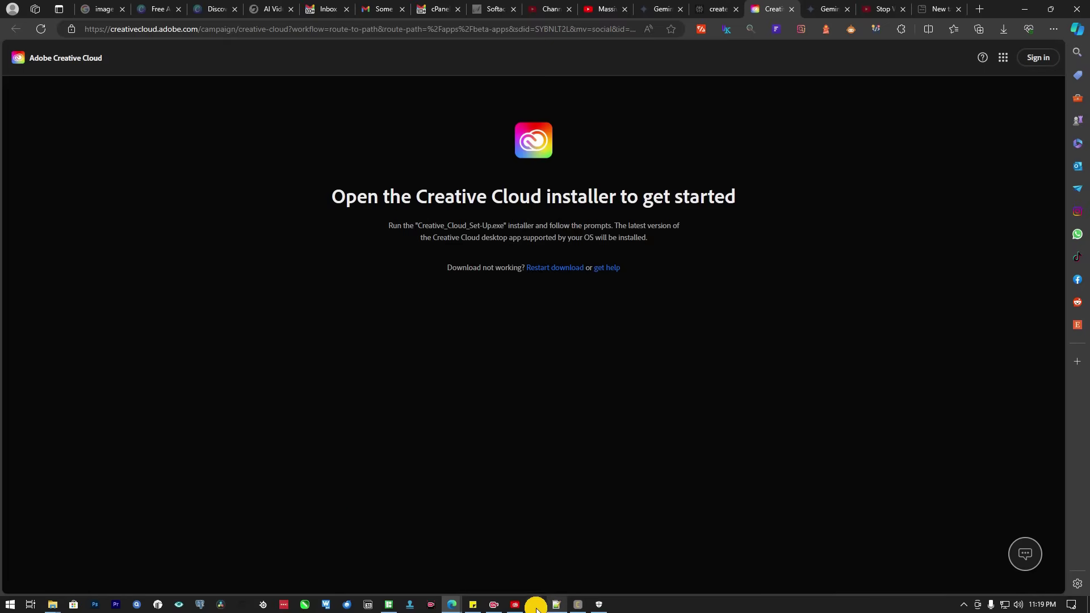
# Step: Bring the Creative Cloud installer's error 206 window back to the front
pyautogui.click(515, 606)
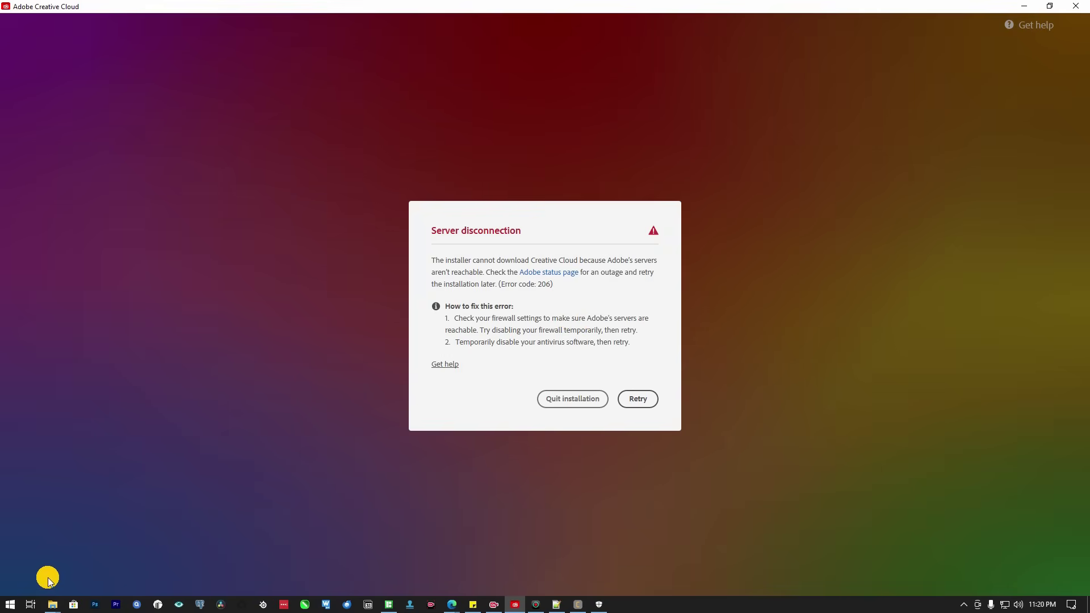
# Step: Open Windows Defender Firewall with Advanced Security via a 'fire' search
pyautogui.press('super')
pyautogui.write('fire')
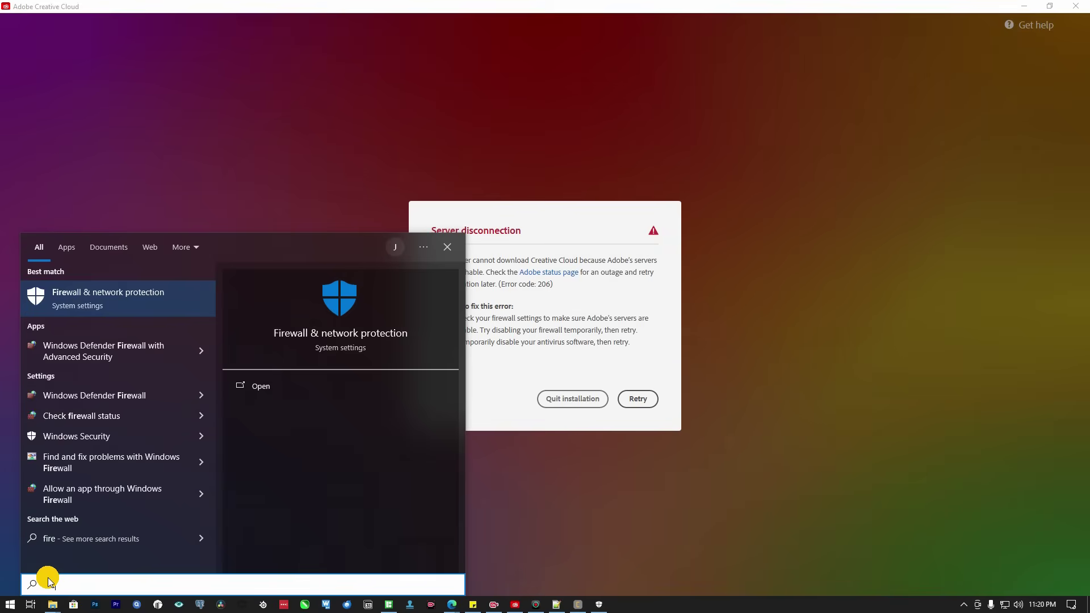
pyautogui.press('Return')
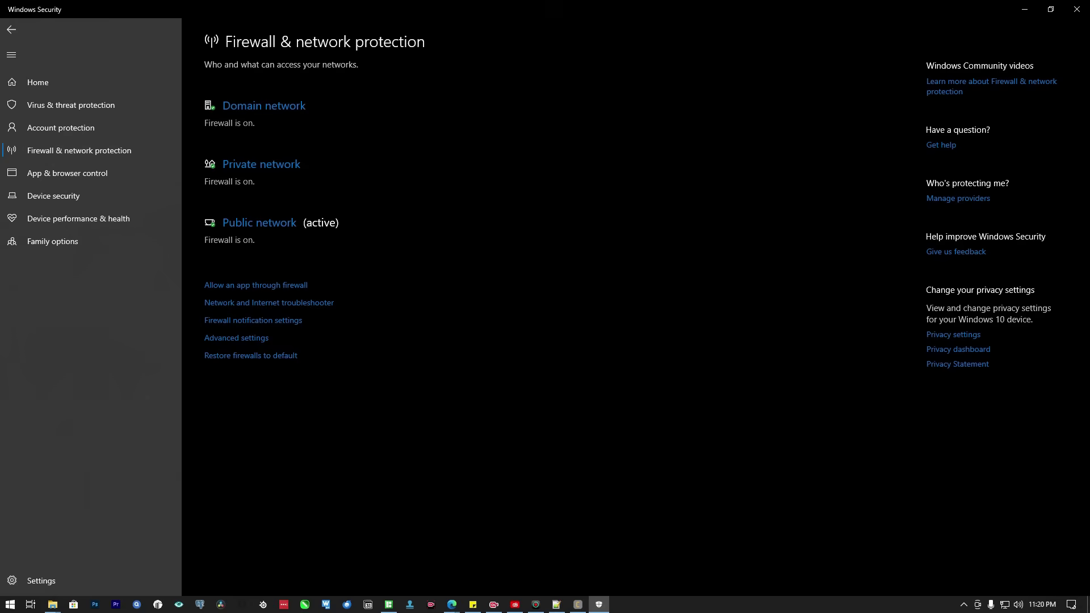
pyautogui.press('super')
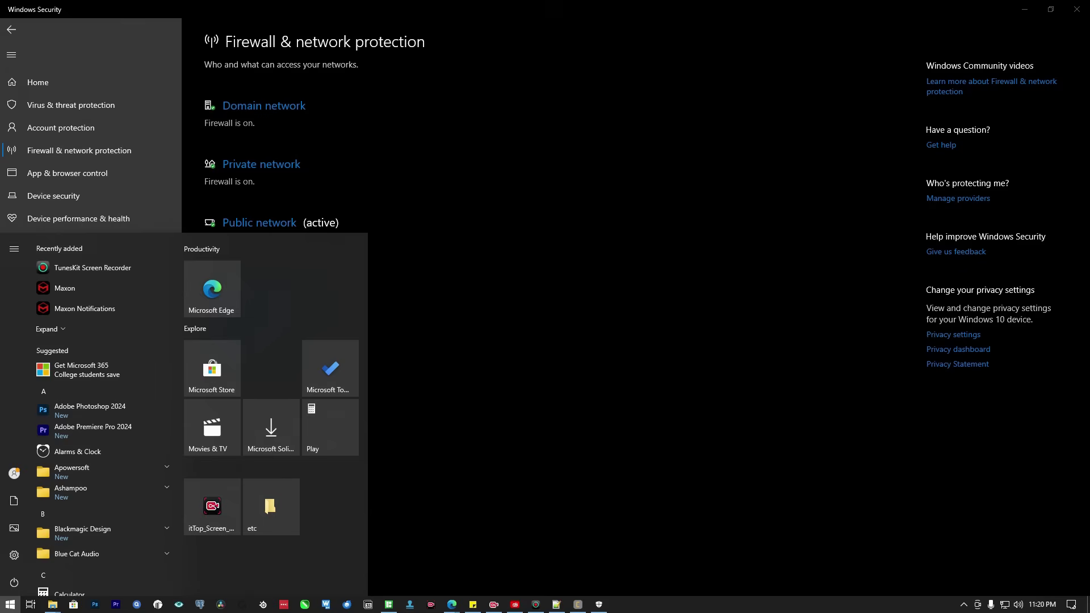
pyautogui.write('fire')
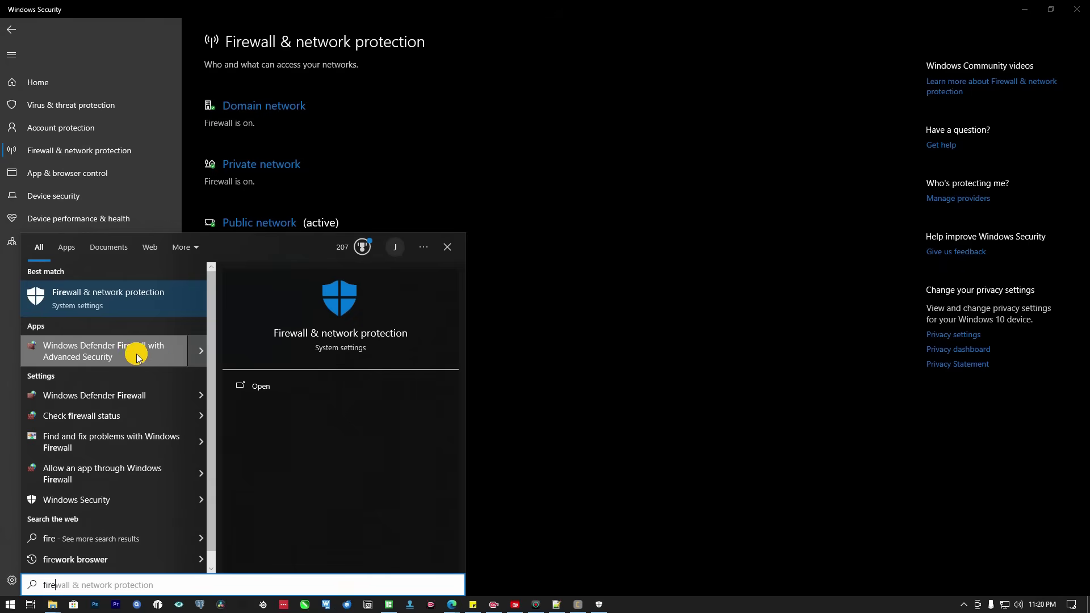
pyautogui.press('Escape')
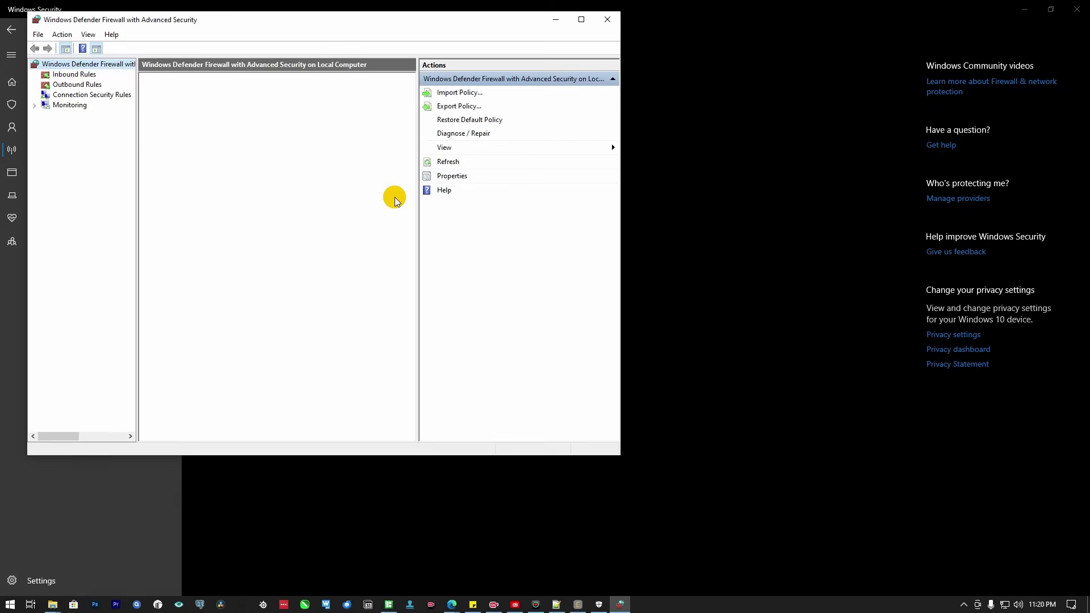
# Step: Scroll through the outbound firewall rules
pyautogui.click(85, 75)
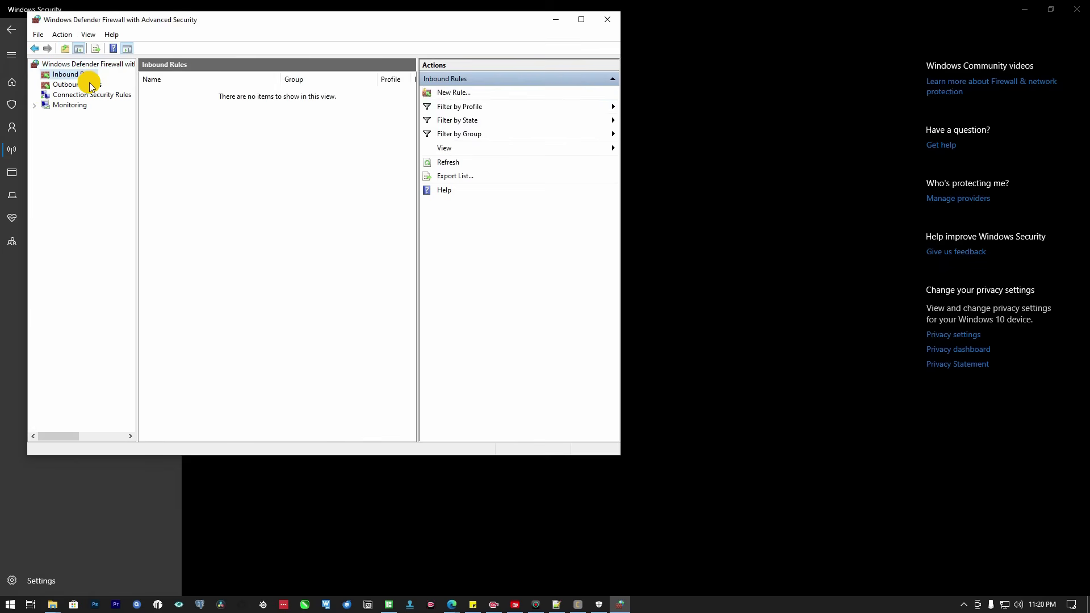
pyautogui.click(78, 84)
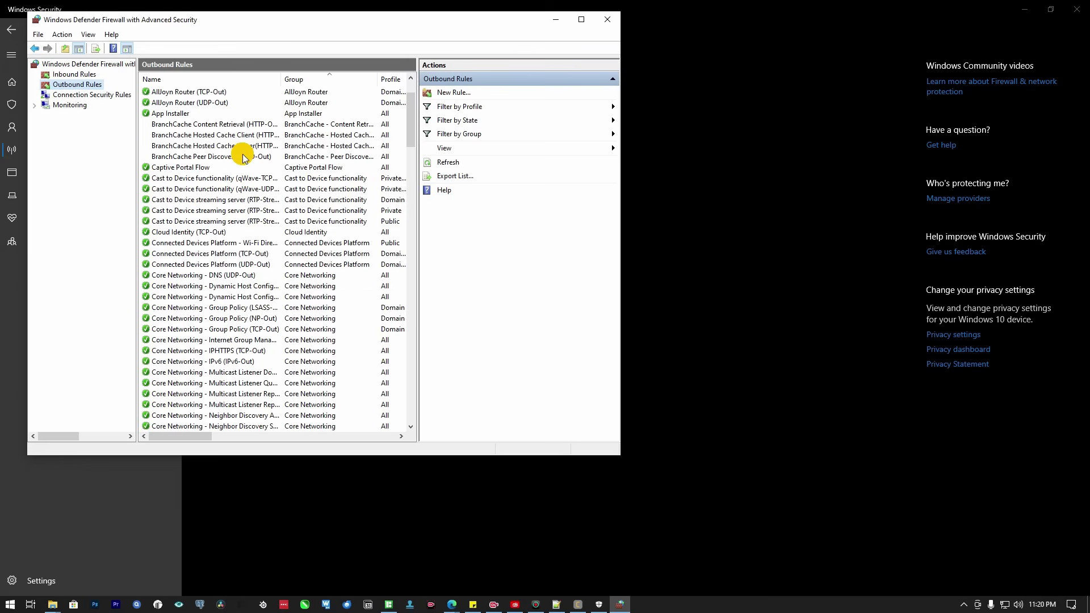
pyautogui.scroll(-20, 193, 227)
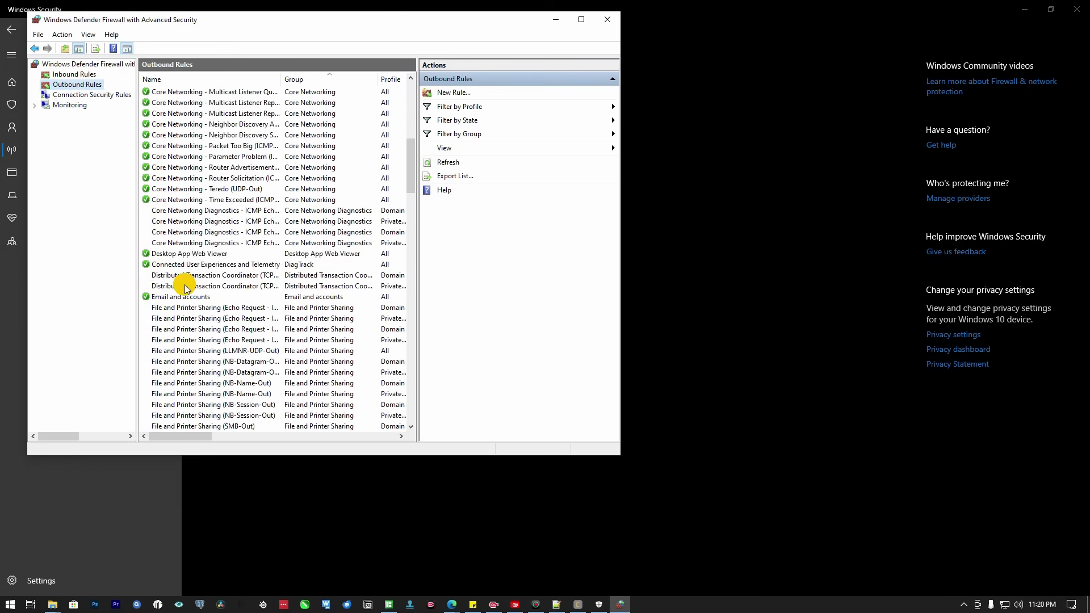
pyautogui.scroll(-20, 184, 290)
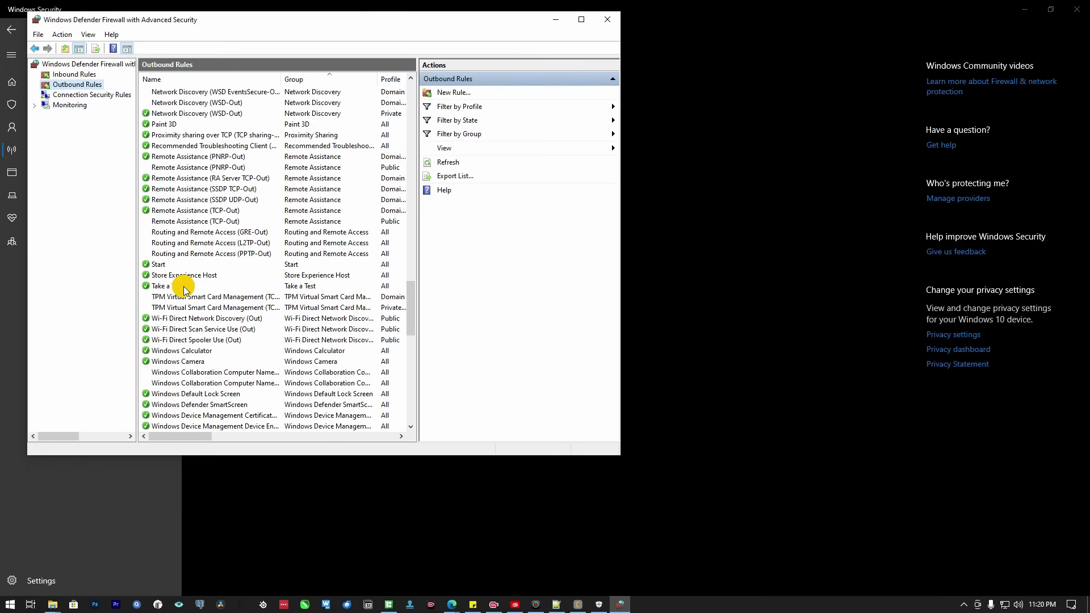
pyautogui.scroll(-2, 182, 290)
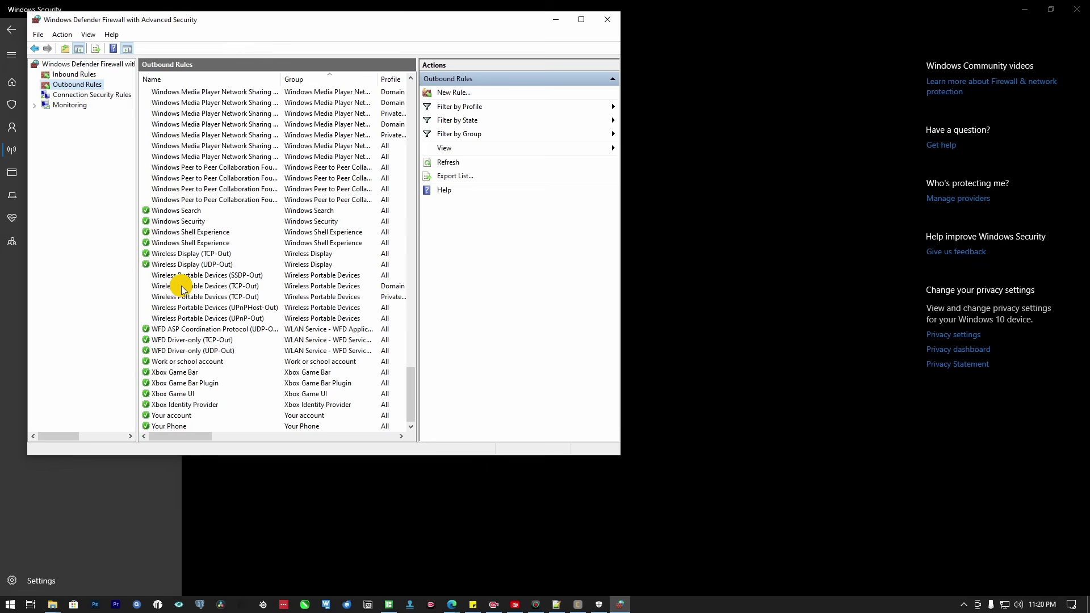
pyautogui.scroll(6, 218, 282)
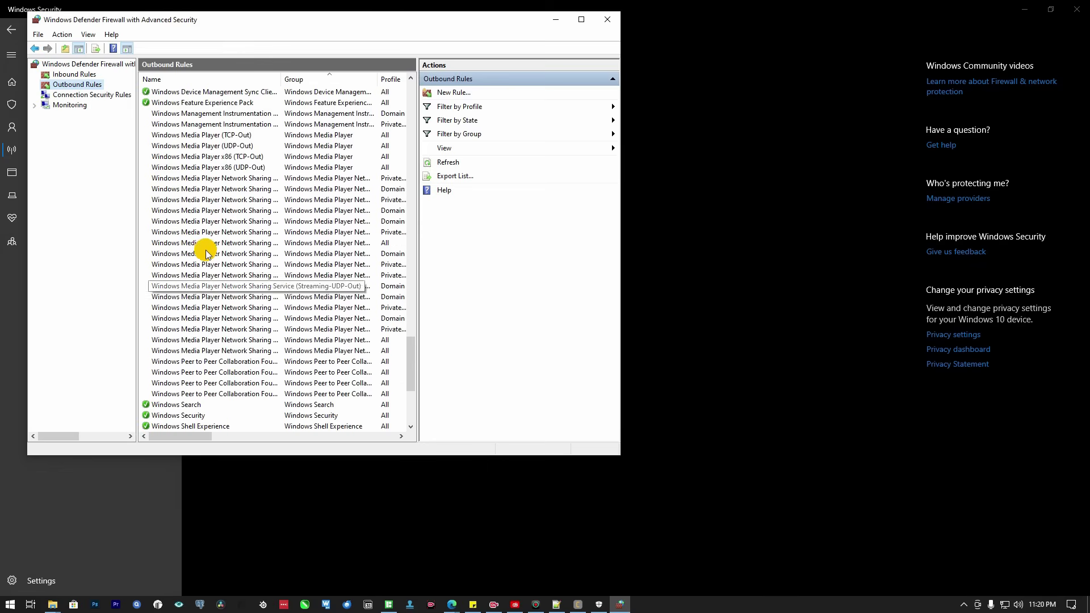
pyautogui.scroll(3, 205, 252)
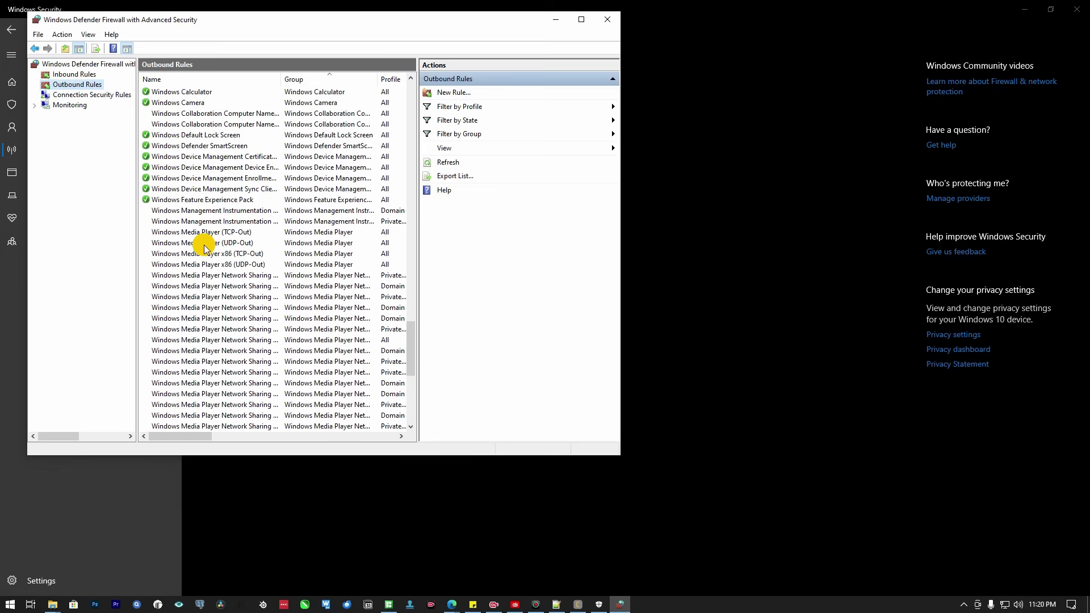
pyautogui.scroll(1, 204, 248)
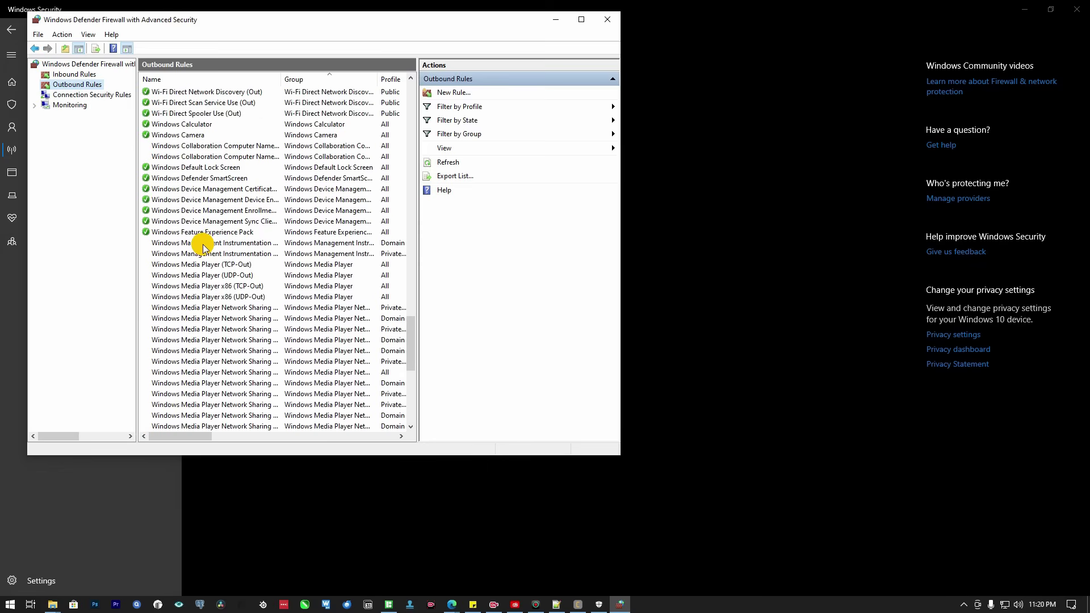
# Step: Review the inbound firewall rules, then return to the installer's error
pyautogui.click(67, 76)
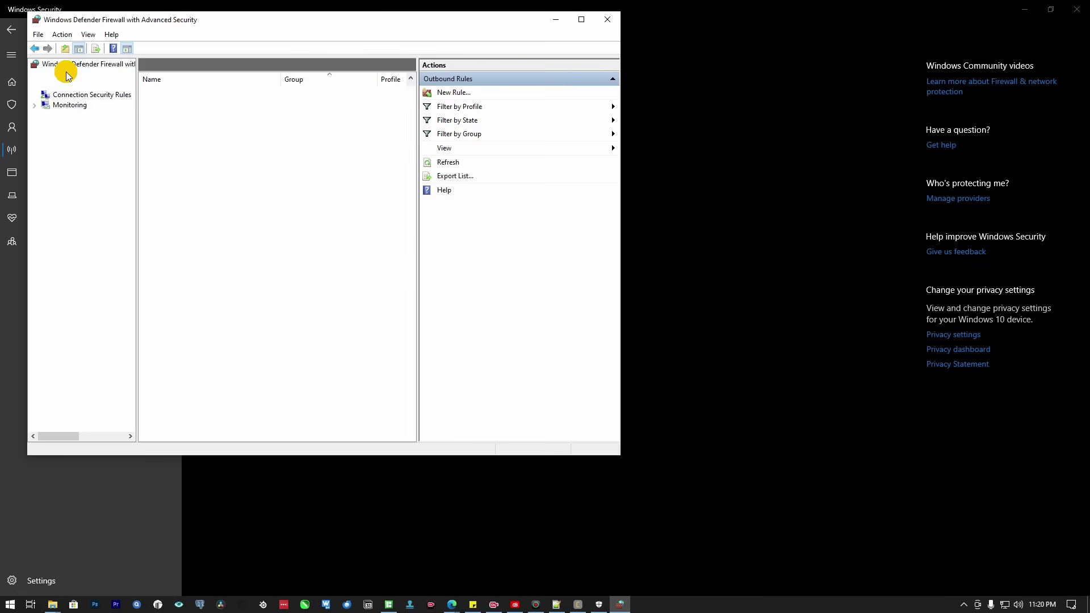
pyautogui.scroll(-6, 233, 322)
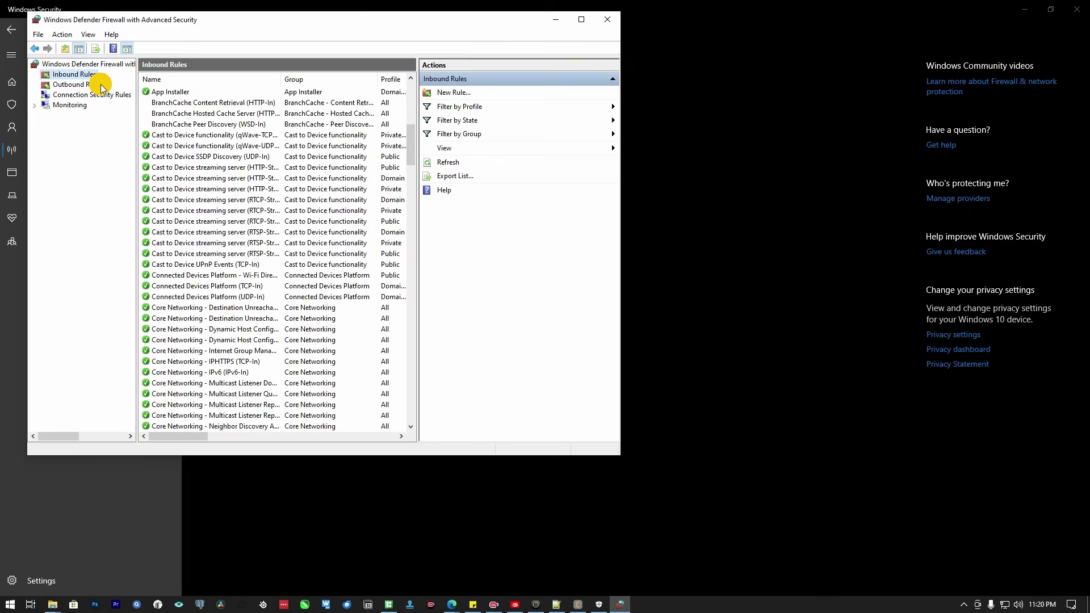
pyautogui.scroll(-3, 213, 219)
pyautogui.scroll(-12, 213, 219)
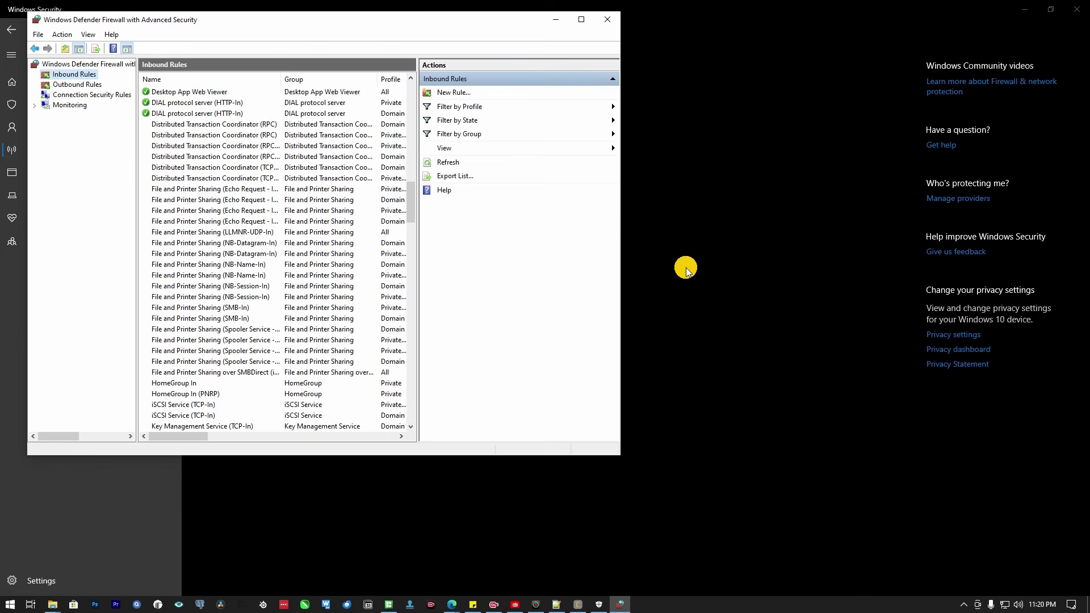
pyautogui.click(514, 605)
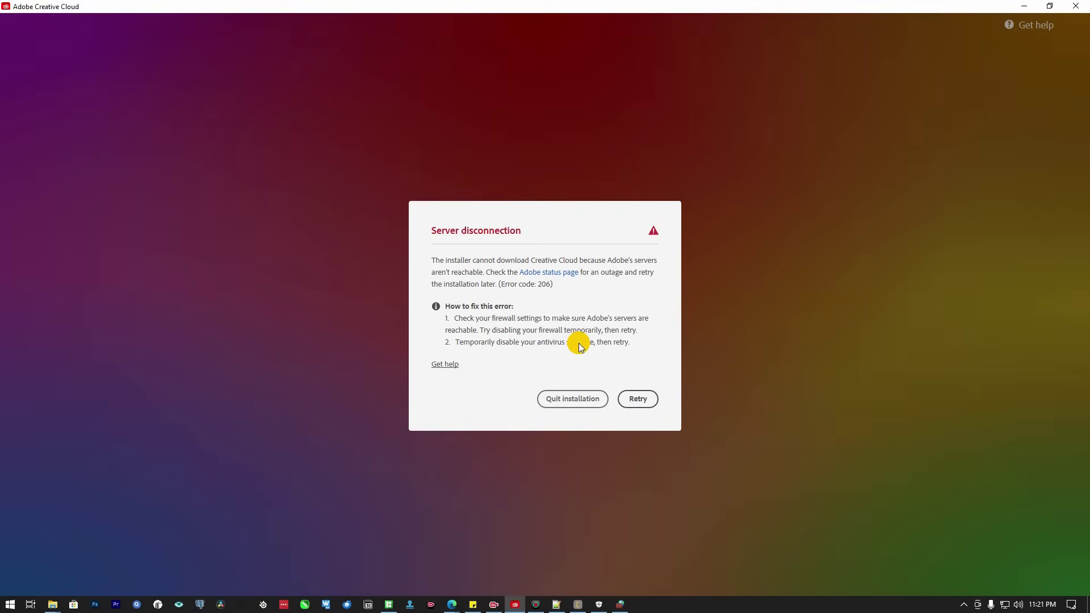
# Step: Retry the Creative Cloud download from the Server disconnection dialog
pyautogui.click(636, 405)
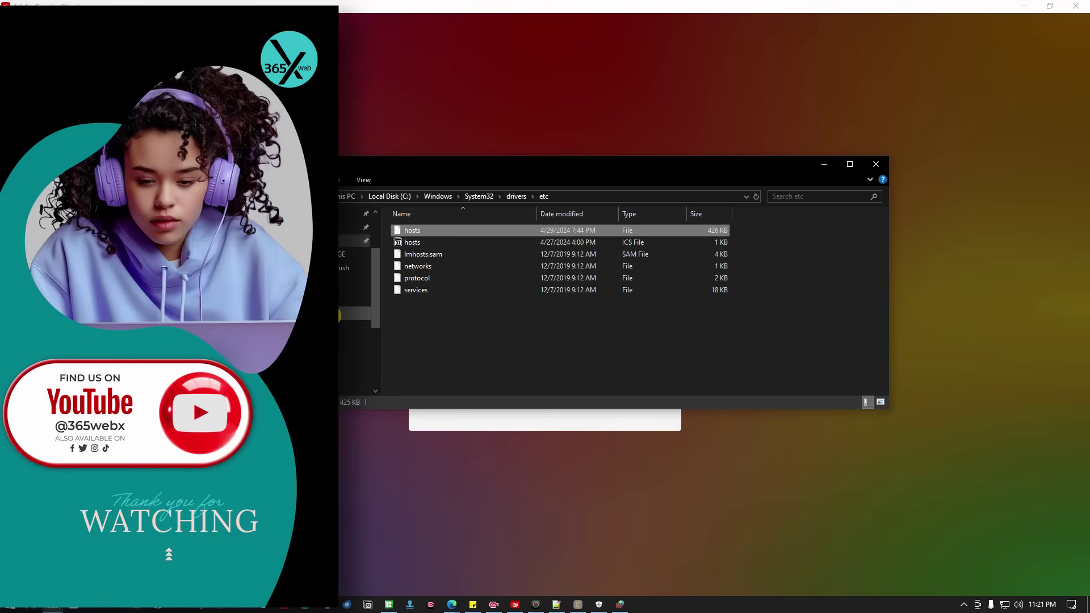
# Step: Browse to C:\Windows\System32\drivers\etc in File Explorer
pyautogui.click(341, 313)
pyautogui.doubleClick(485, 357)
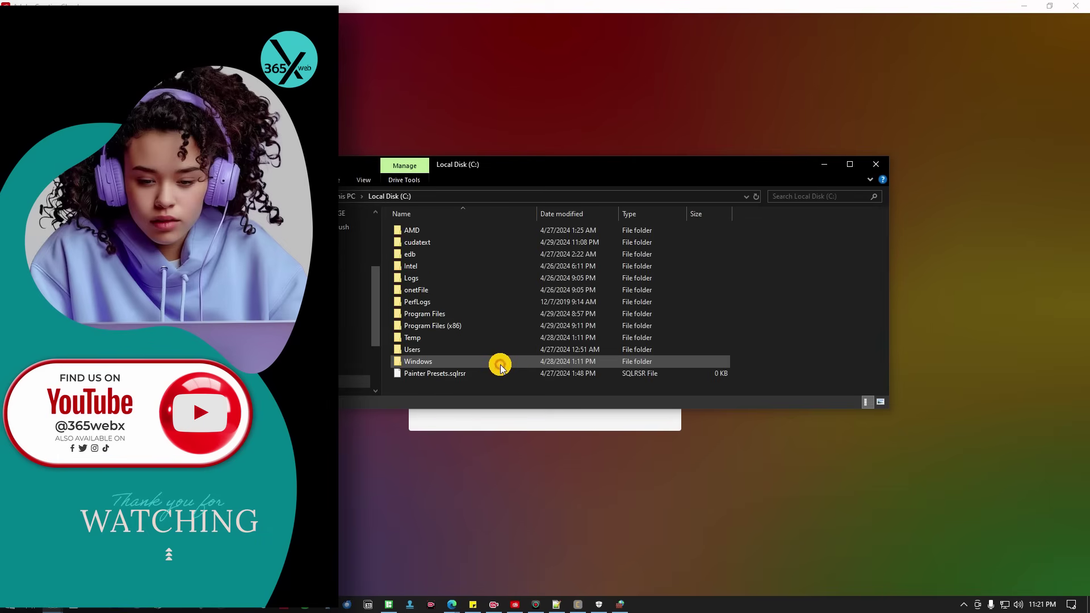
pyautogui.doubleClick(453, 362)
pyautogui.scroll(-6, 444, 362)
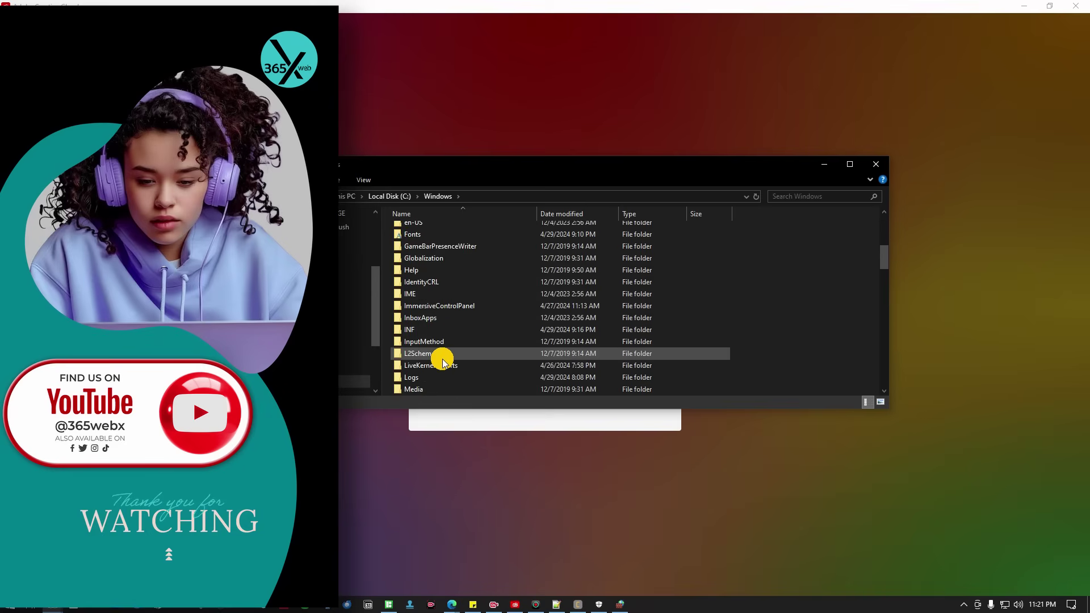
pyautogui.scroll(-10, 445, 363)
pyautogui.scroll(-1, 443, 364)
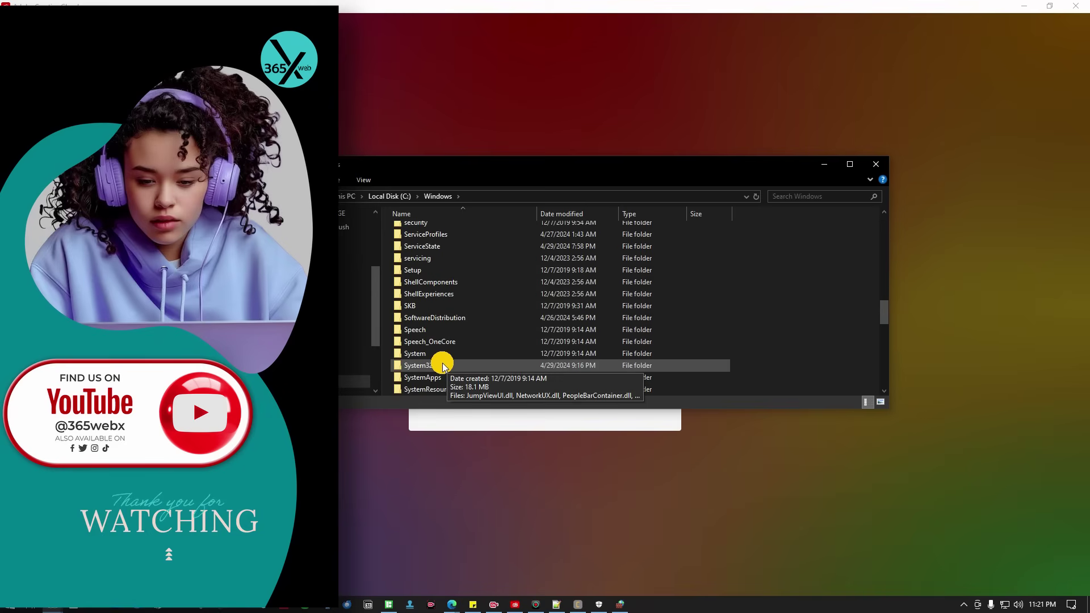
pyautogui.doubleClick(438, 362)
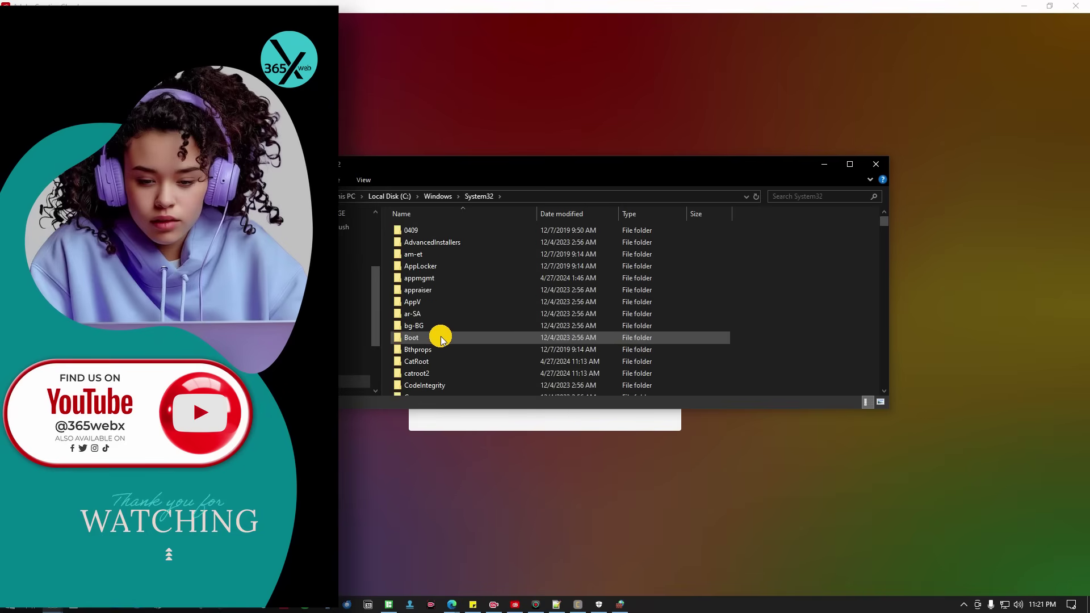
pyautogui.scroll(-2, 477, 369)
pyautogui.scroll(-4, 477, 372)
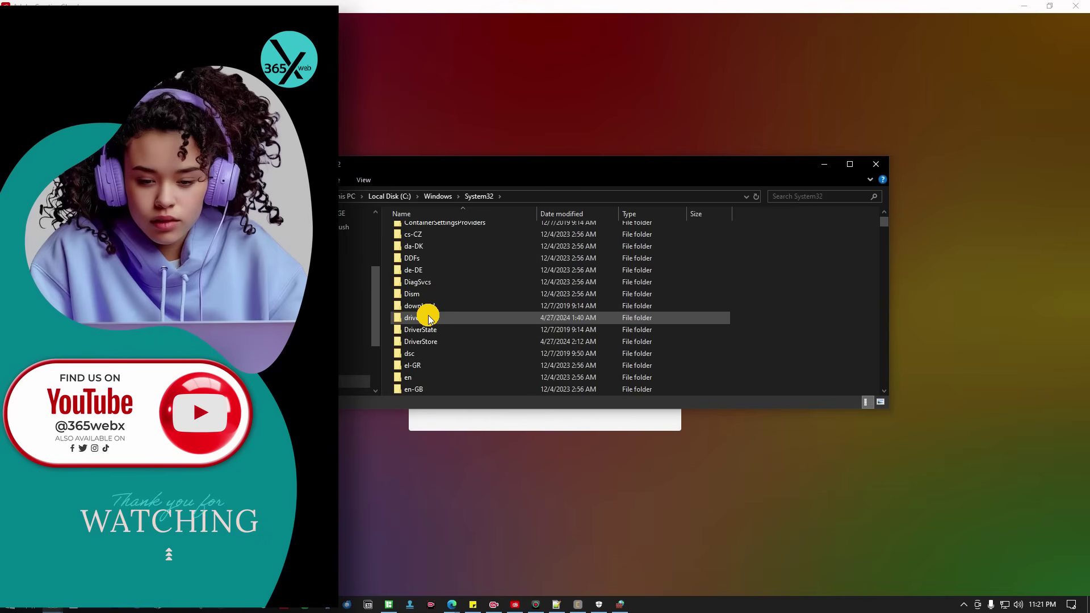
pyautogui.doubleClick(427, 316)
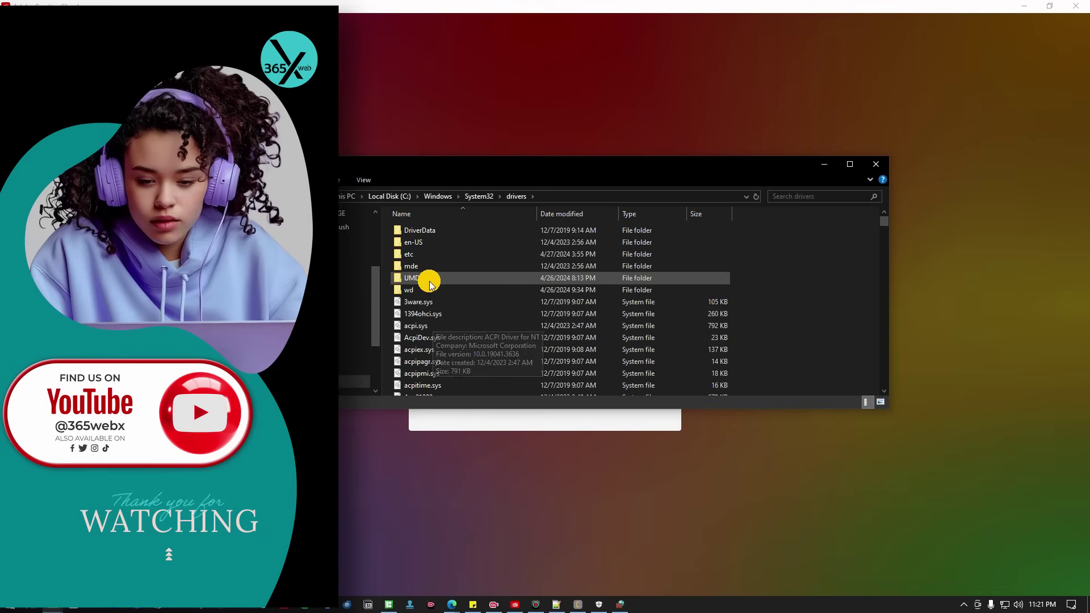
pyautogui.doubleClick(428, 255)
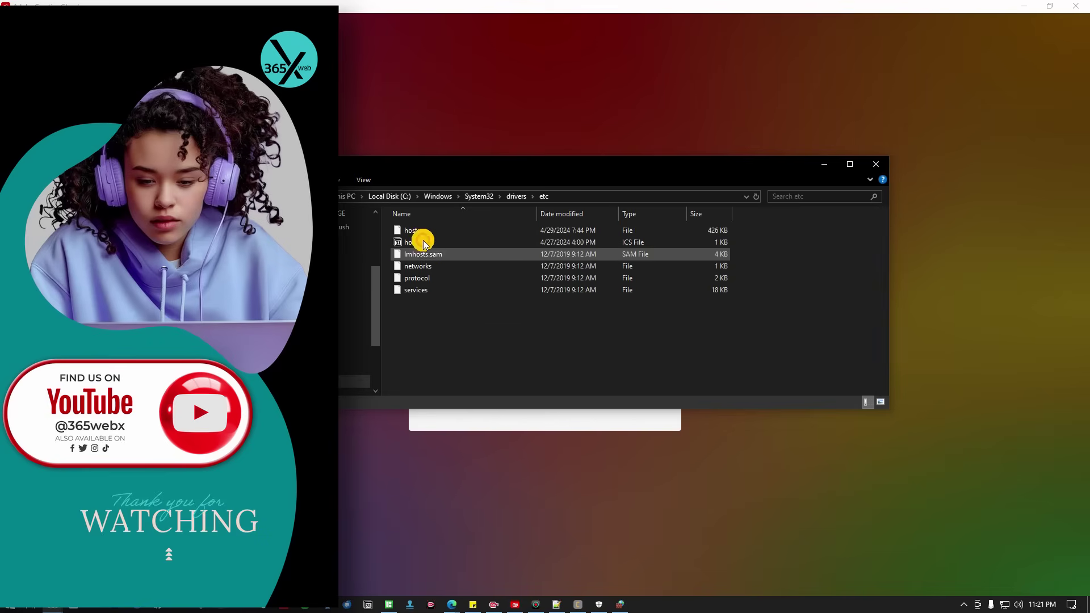
# Step: Copy the larger hosts file, then select the hosts copy in the Music folder
pyautogui.click(419, 231)
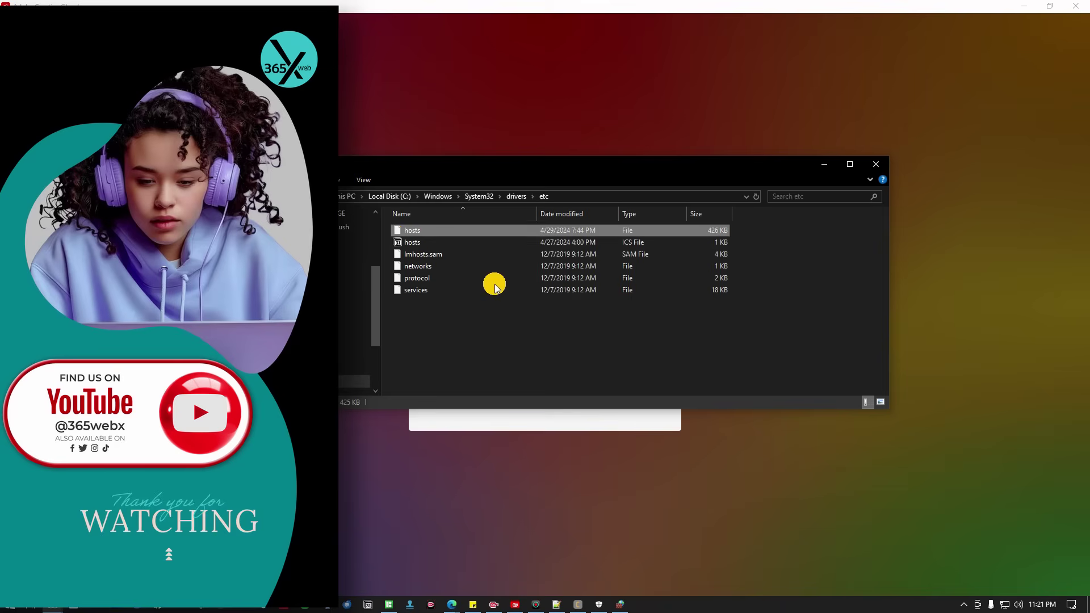
pyautogui.rightClick(444, 234)
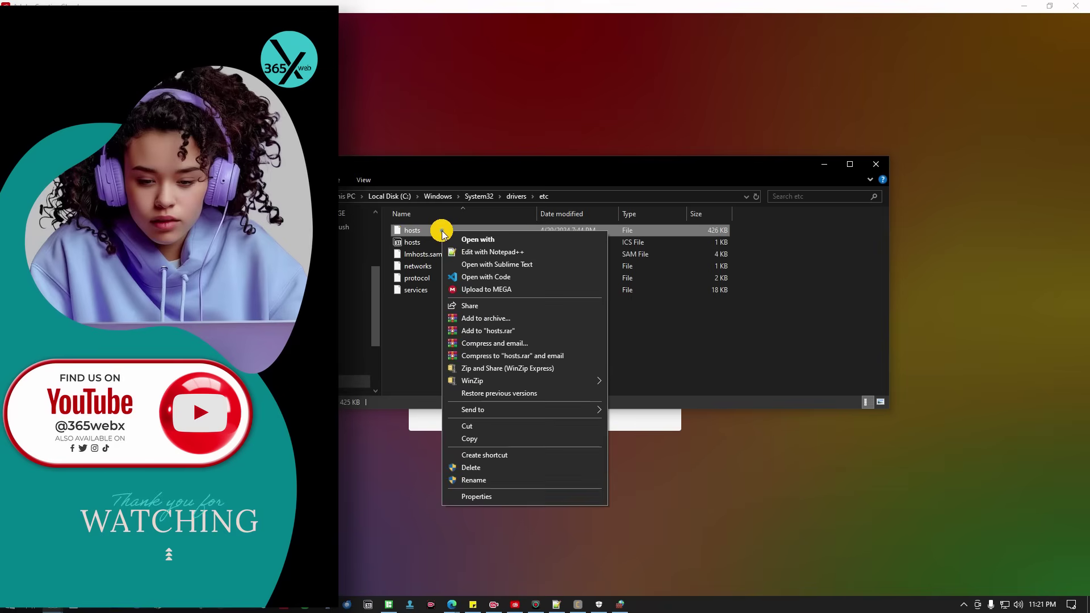
pyautogui.click(488, 445)
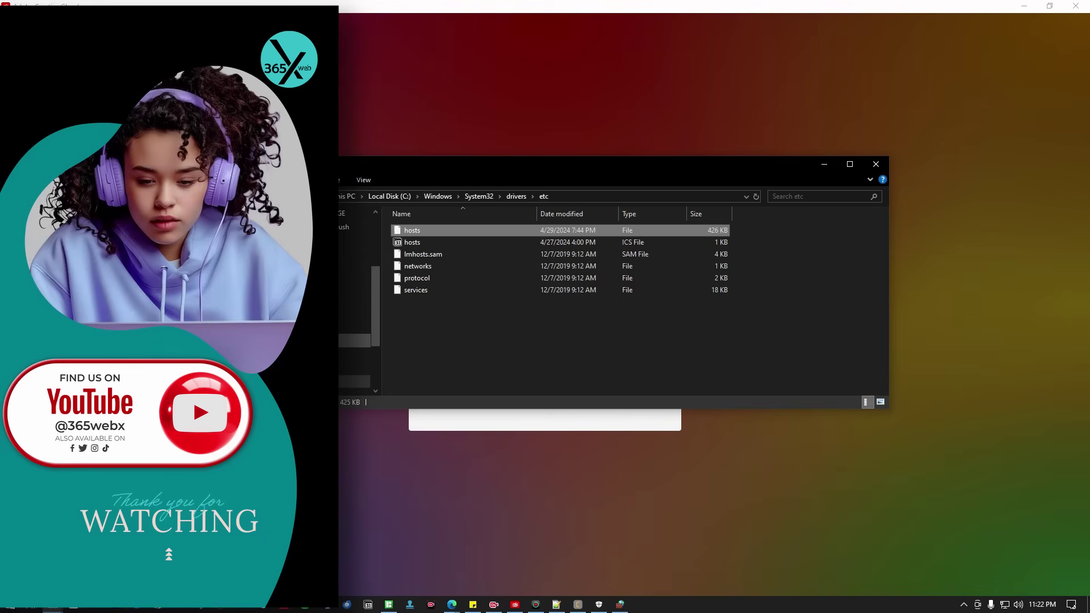
pyautogui.click(355, 340)
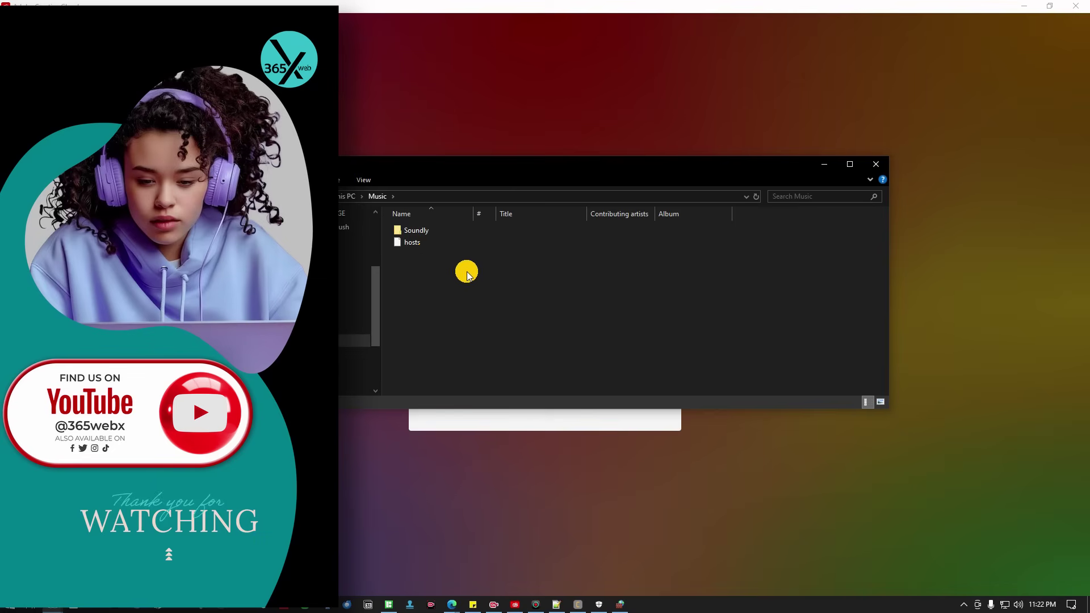
pyautogui.click(419, 244)
# Step: Open the Music folder's hosts file in Notepad++
pyautogui.rightClick(419, 245)
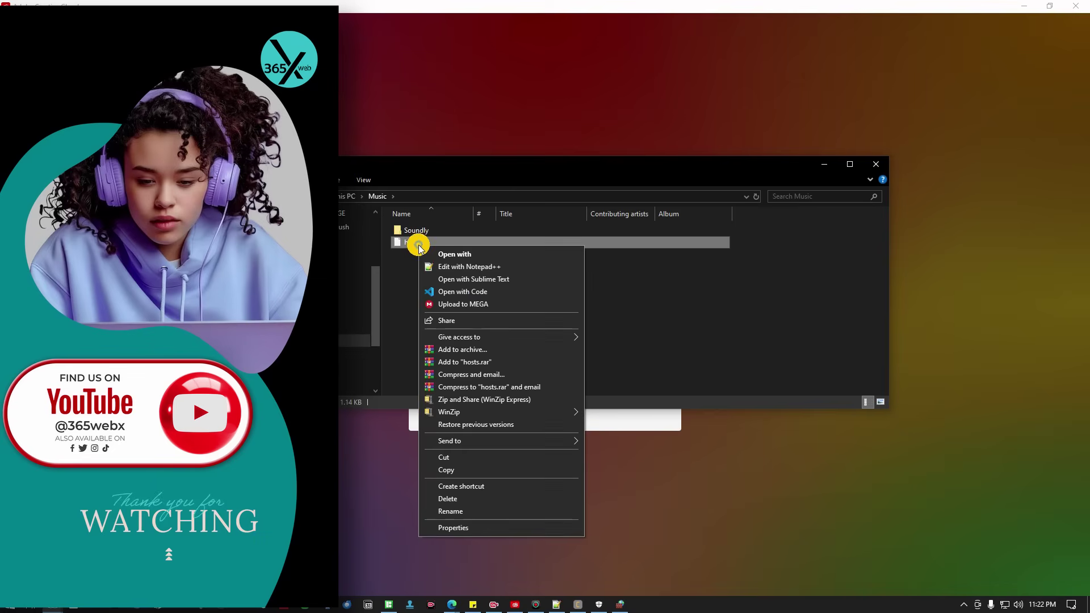
pyautogui.click(484, 266)
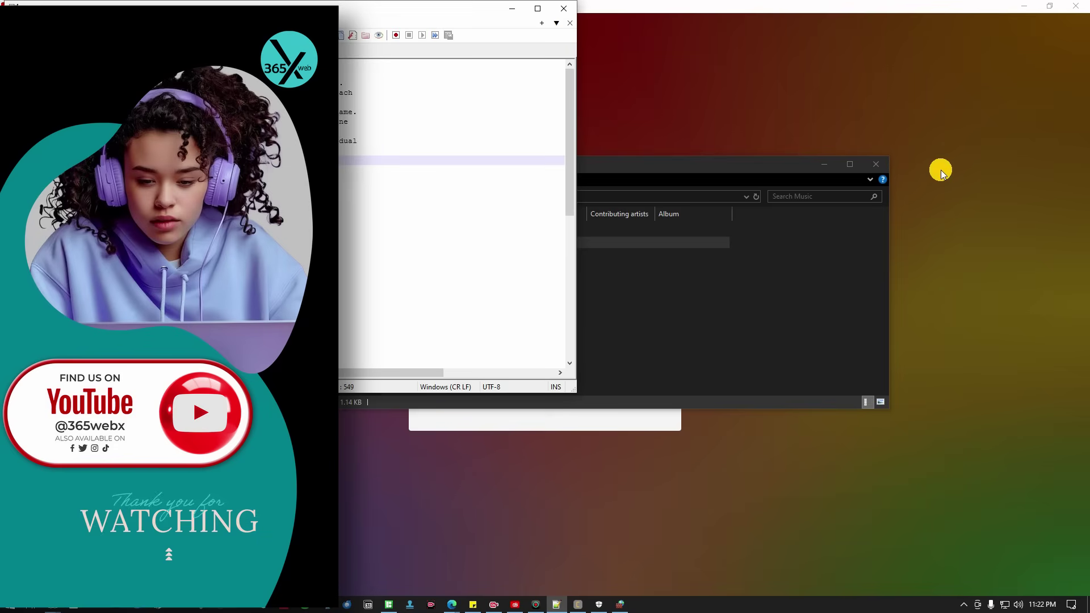
pyautogui.scroll(-3, 194, 289)
pyautogui.scroll(3, 193, 291)
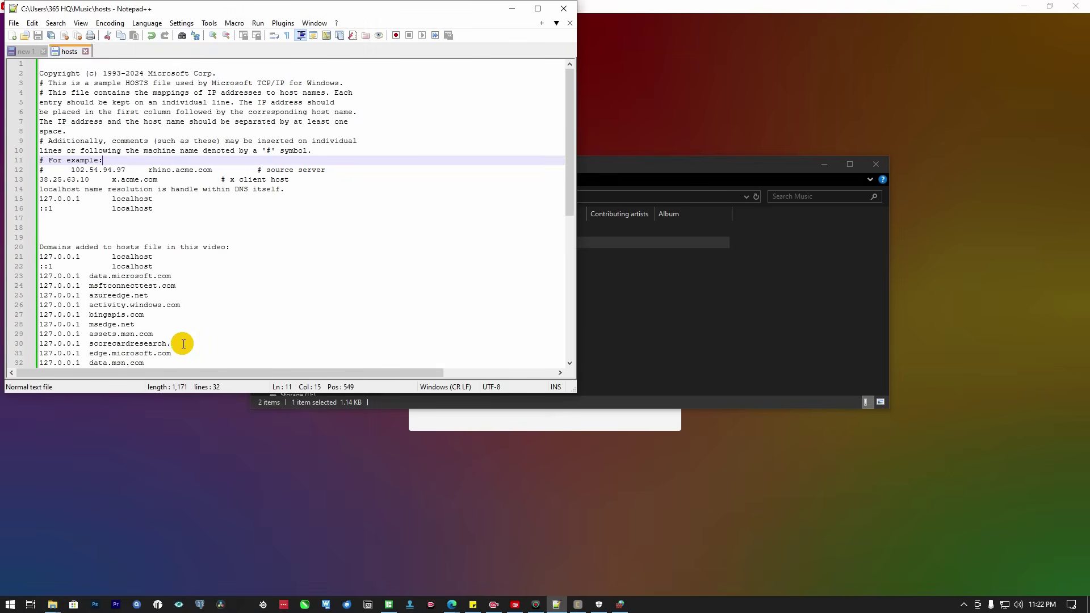
pyautogui.scroll(-3, 116, 319)
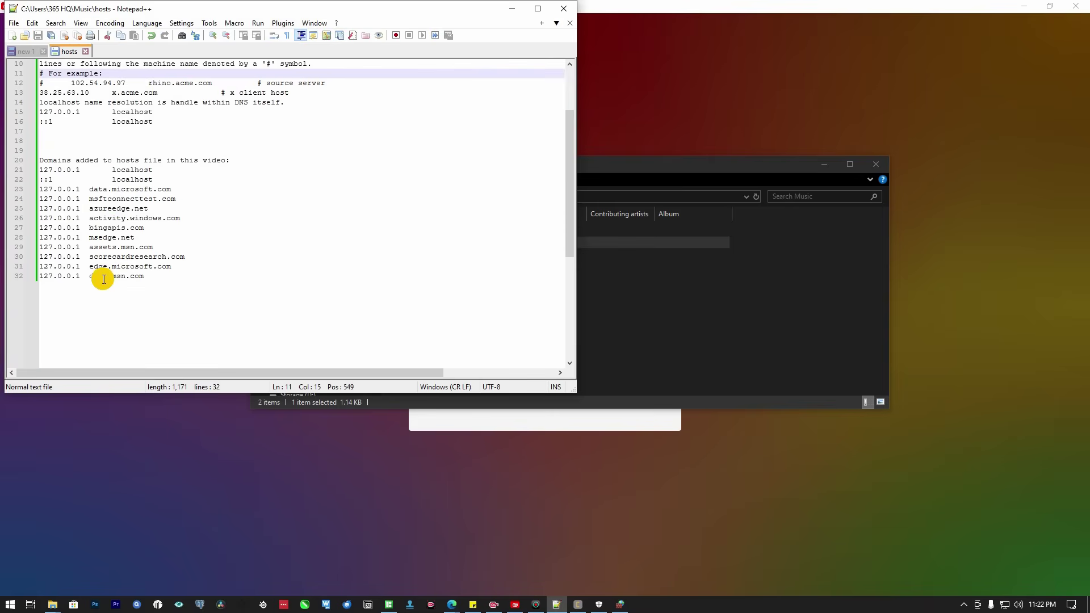
# Step: Append '# 127.0.0.1 adobe.com' as the last line and save the file
pyautogui.click(185, 278)
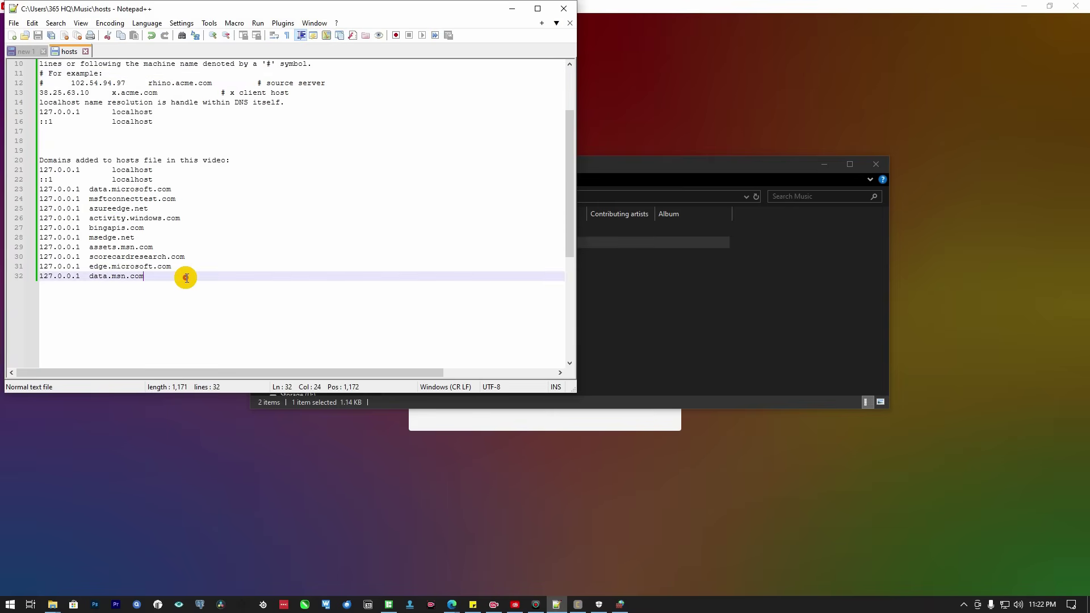
pyautogui.press('Return')
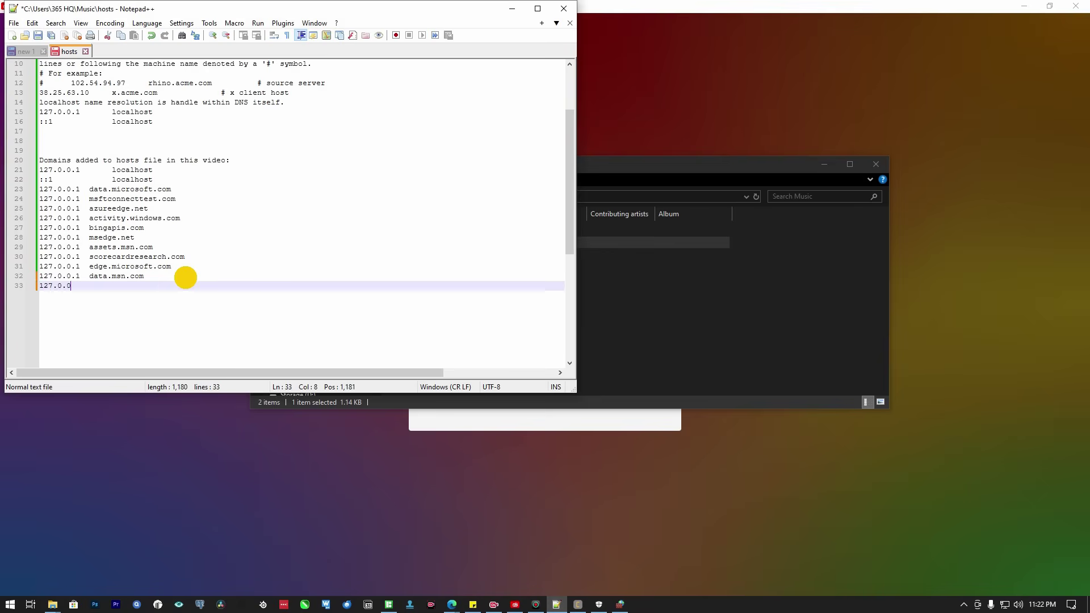
pyautogui.write('127.0.0.1 a')
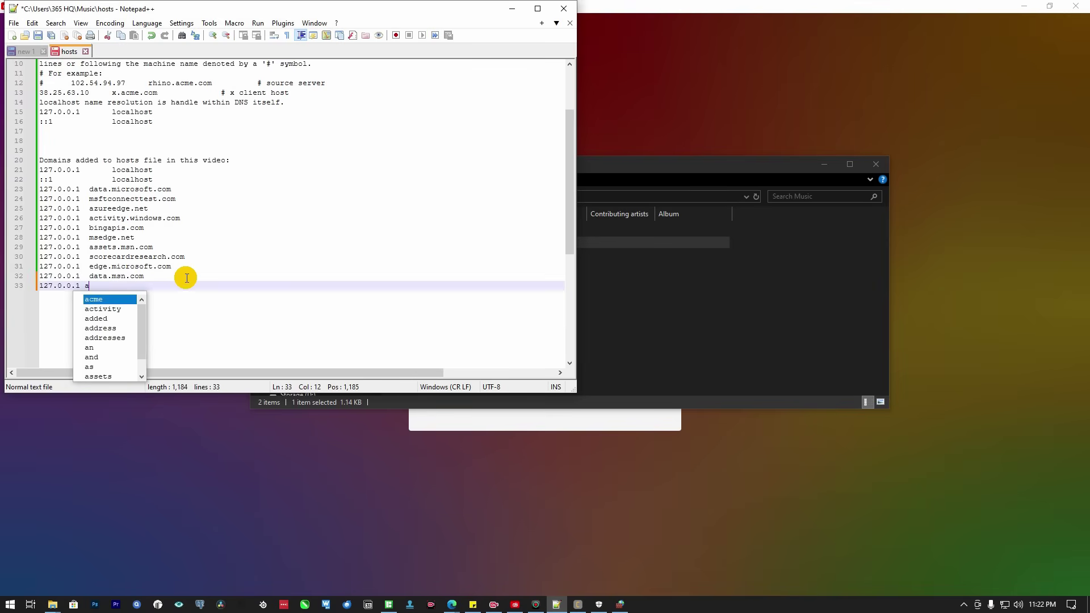
pyautogui.write('dd')
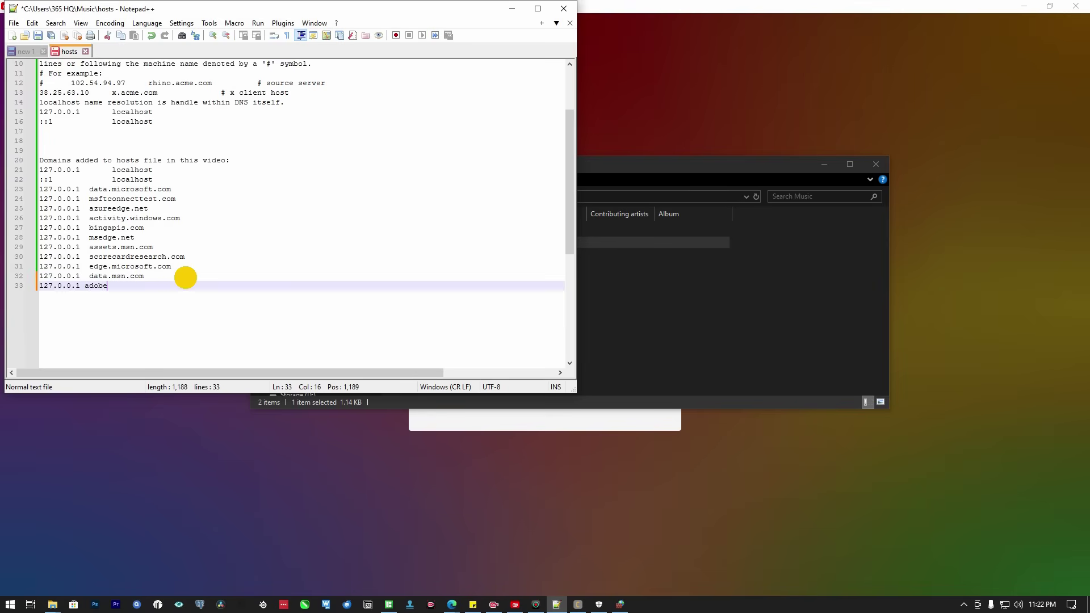
pyautogui.write('be.com')
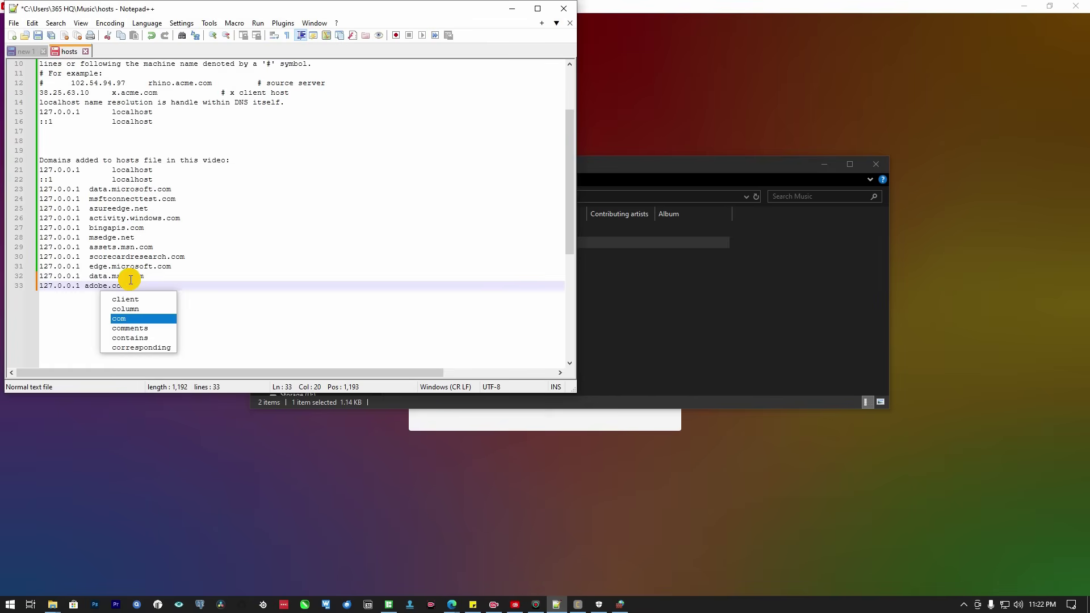
pyautogui.click(41, 287)
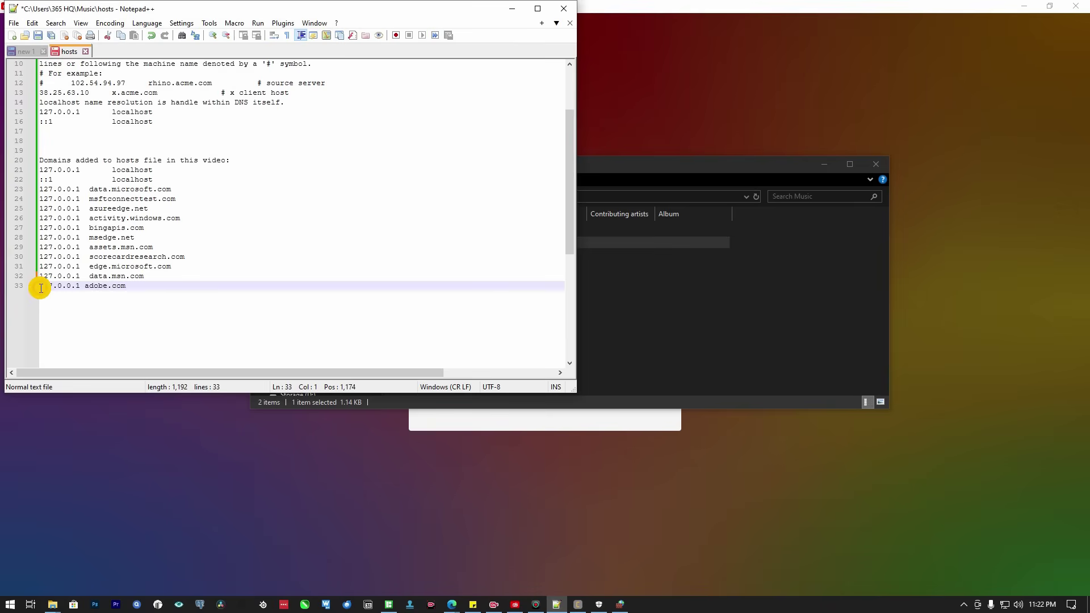
pyautogui.write('#')
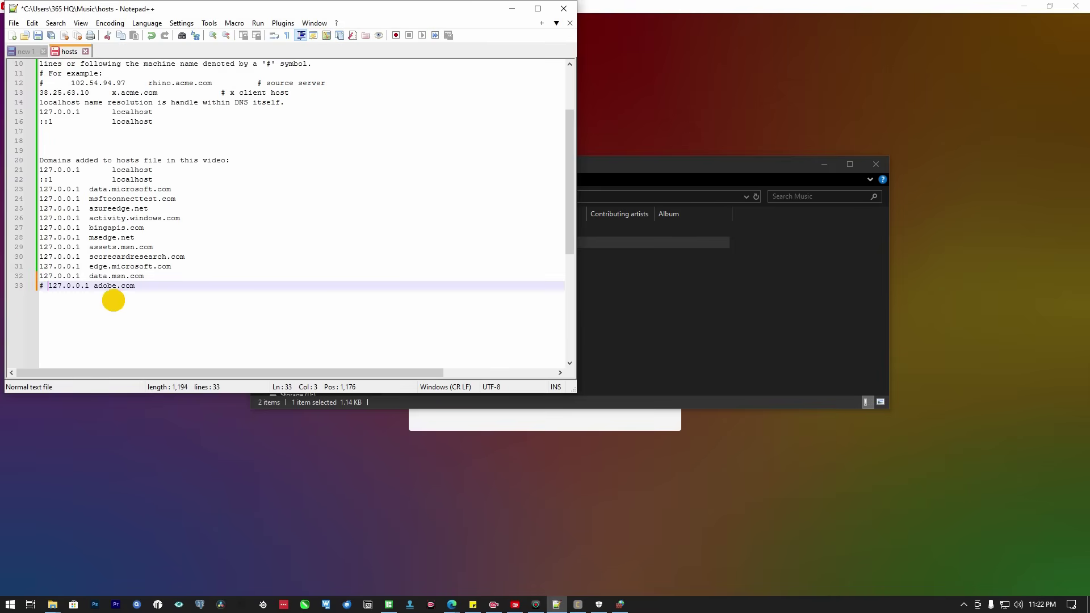
pyautogui.click(36, 40)
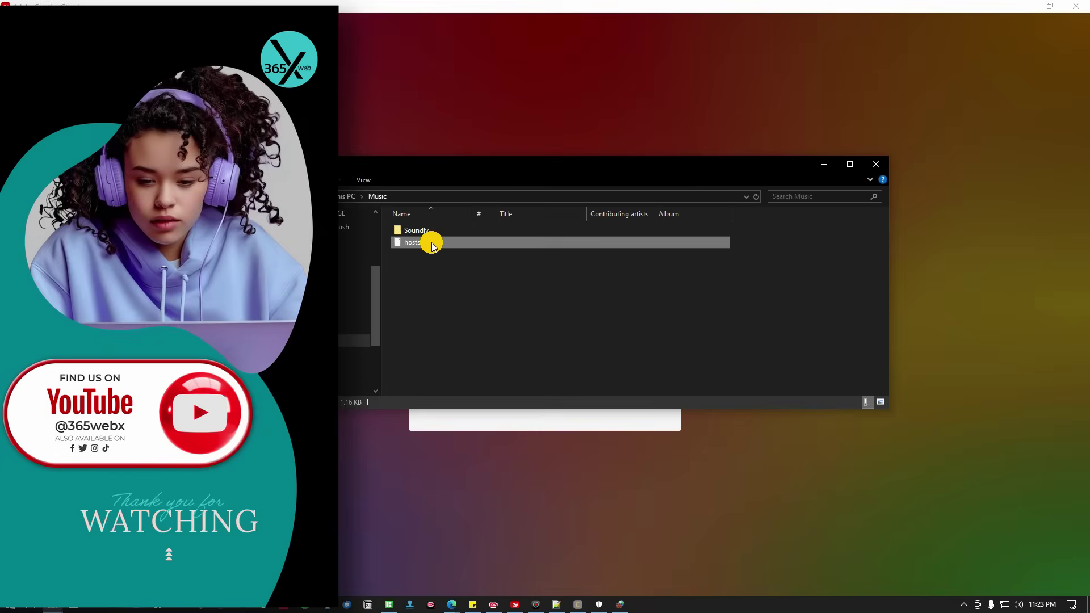
# Step: Overwrite the etc hosts file with the edited Music copy, granting administrator permission
pyautogui.rightClick(431, 243)
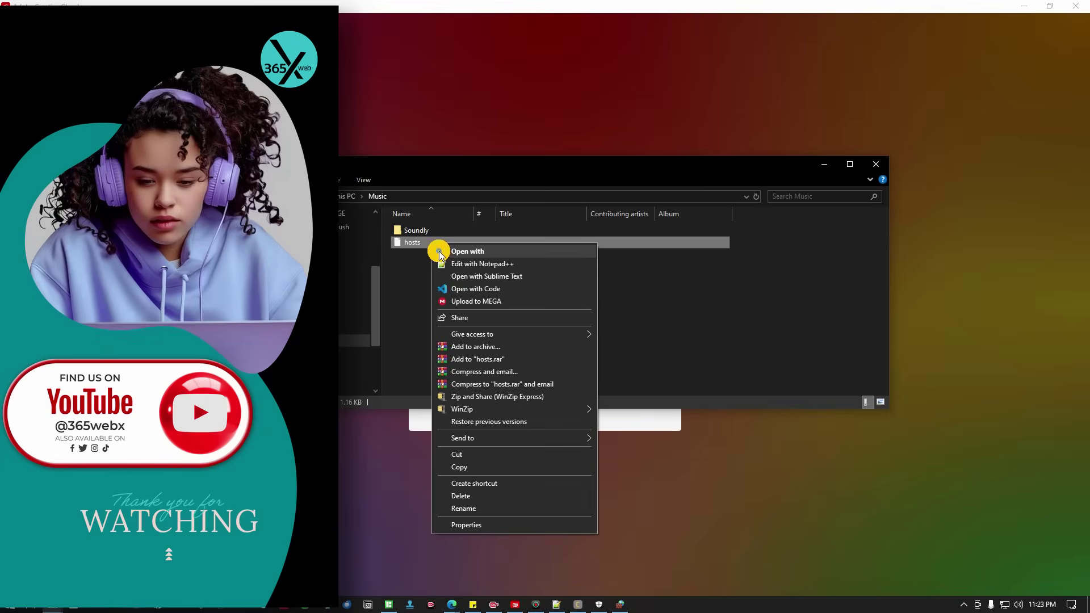
pyautogui.click(480, 467)
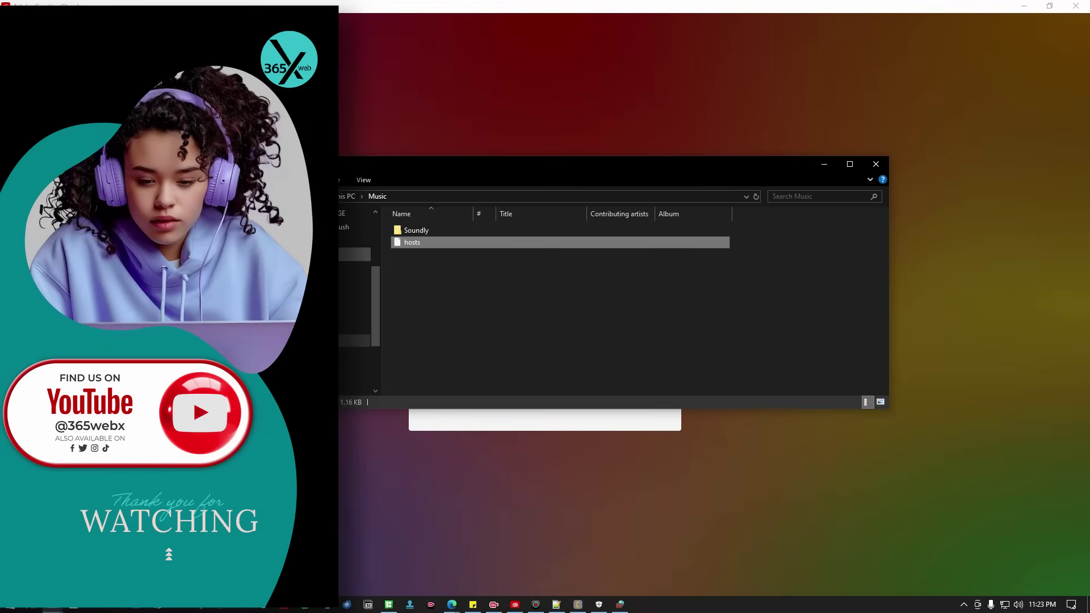
pyautogui.click(354, 380)
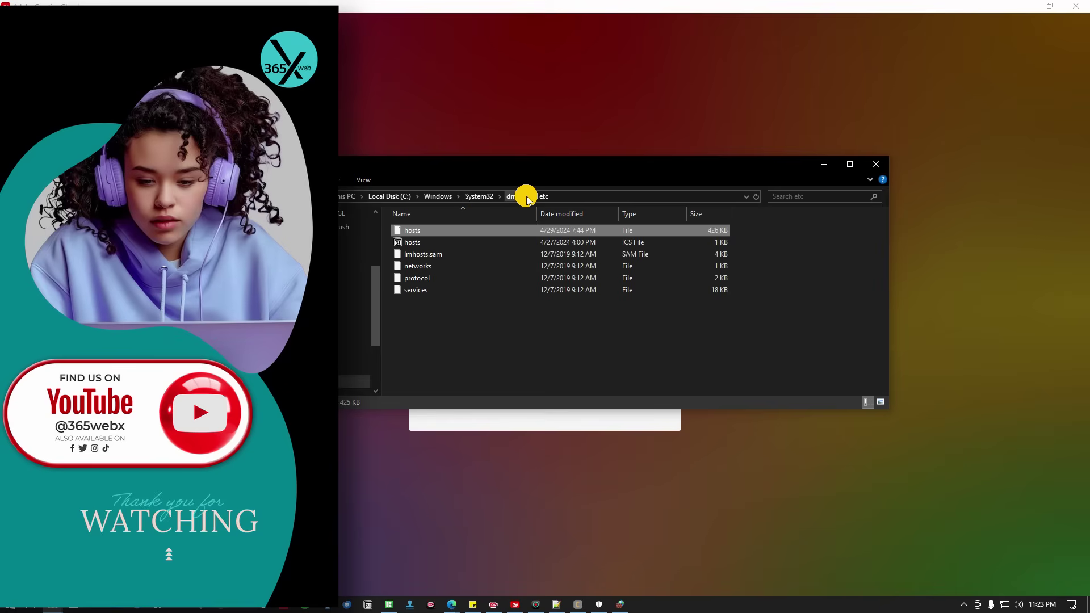
pyautogui.rightClick(494, 322)
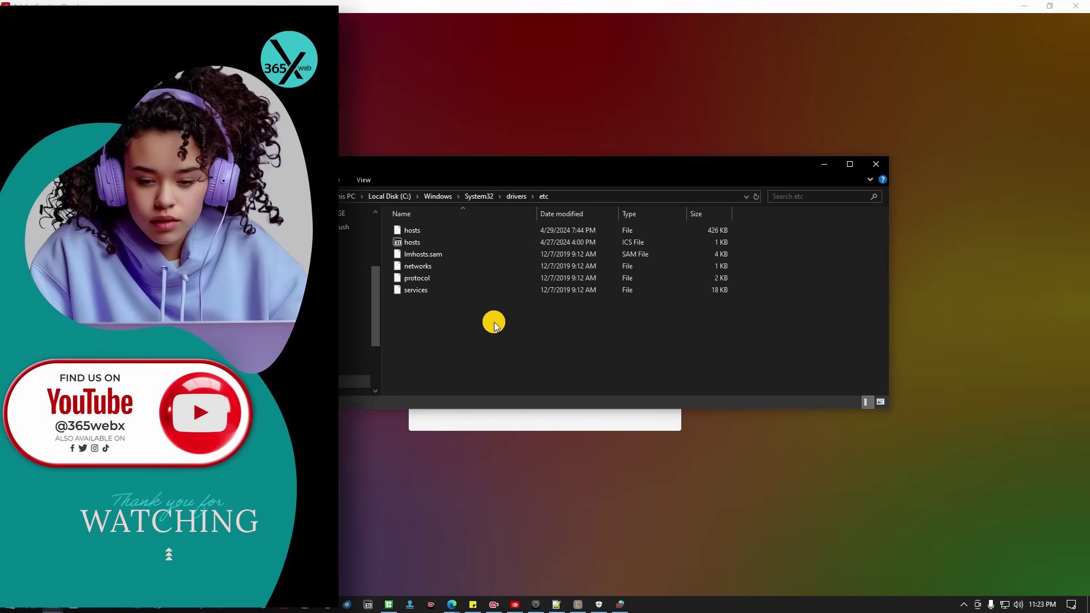
pyautogui.click(531, 401)
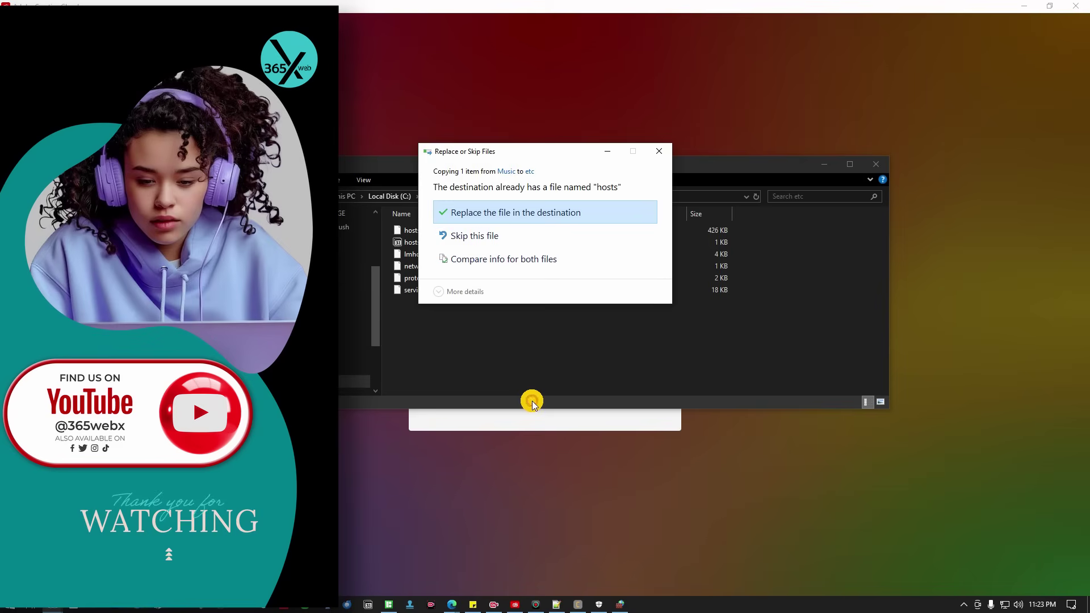
pyautogui.click(527, 214)
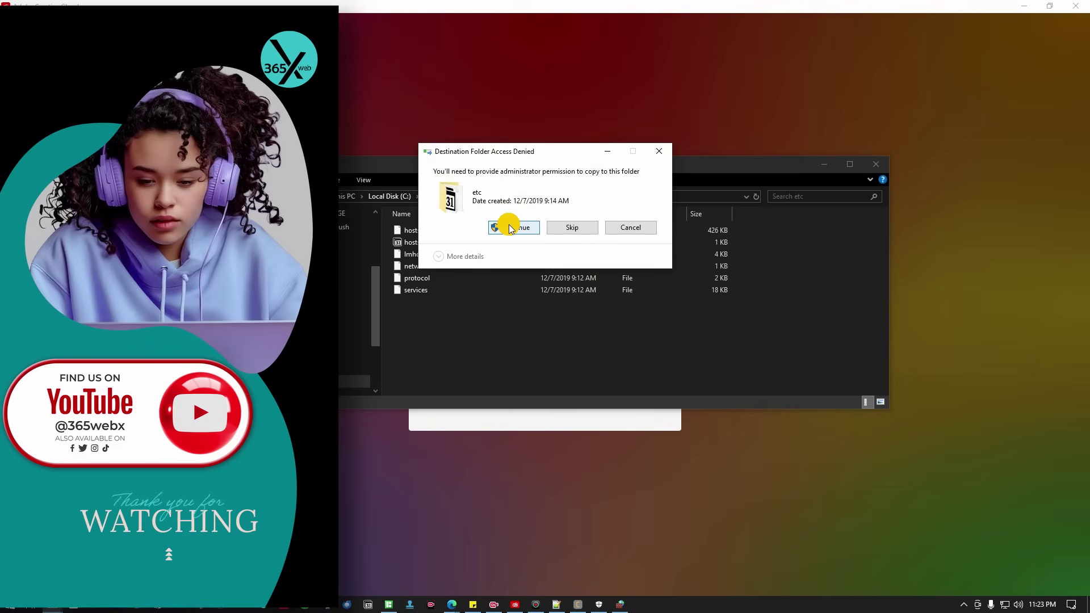
pyautogui.click(509, 228)
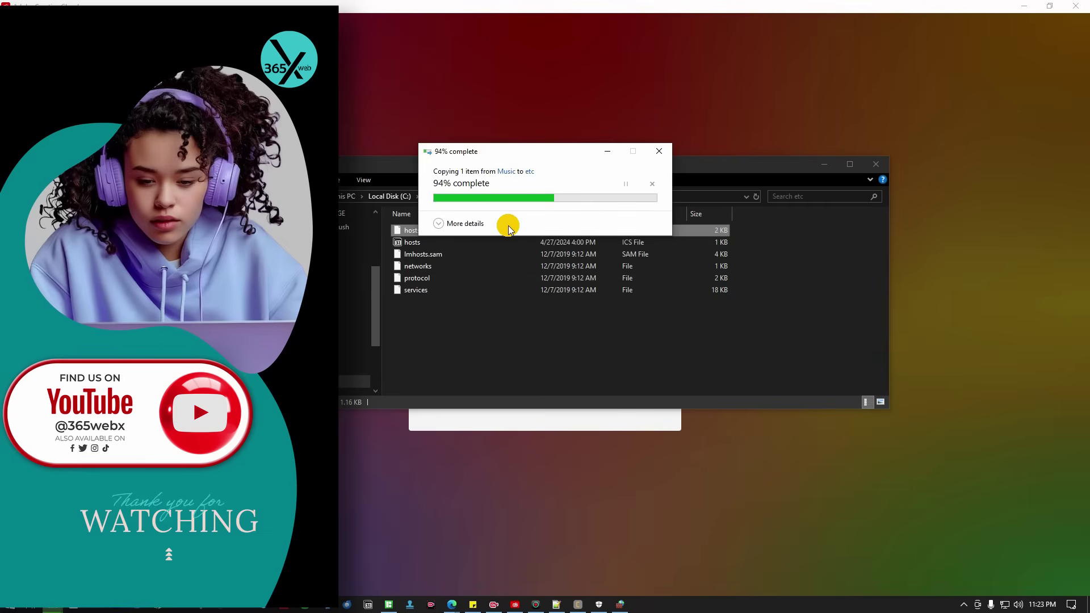
pyautogui.click(615, 426)
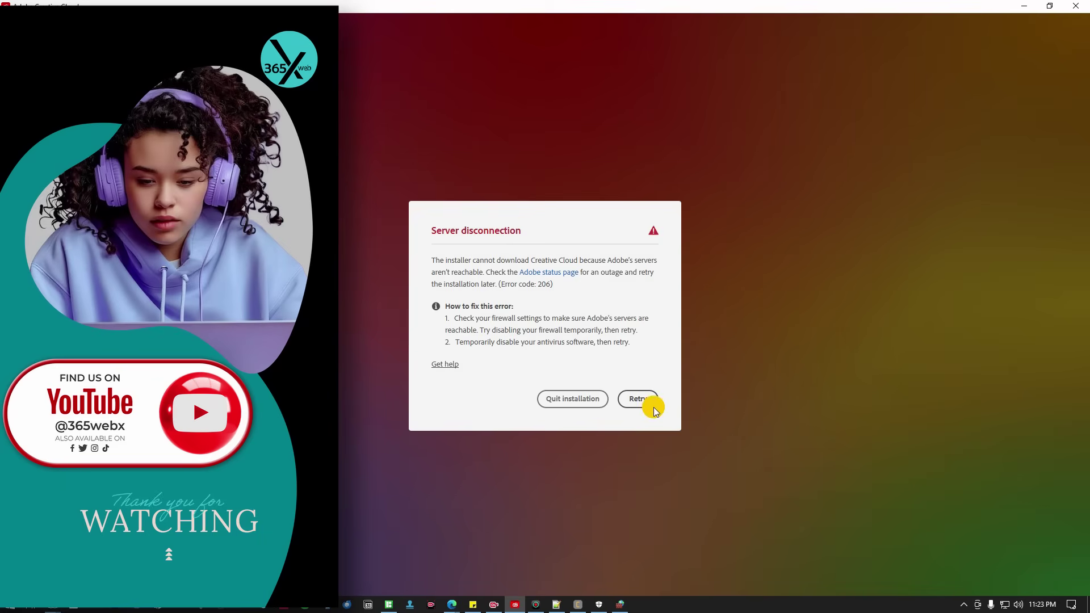
# Step: Retry the connection, then choose Continue with Google on the Sign in screen
pyautogui.click(639, 400)
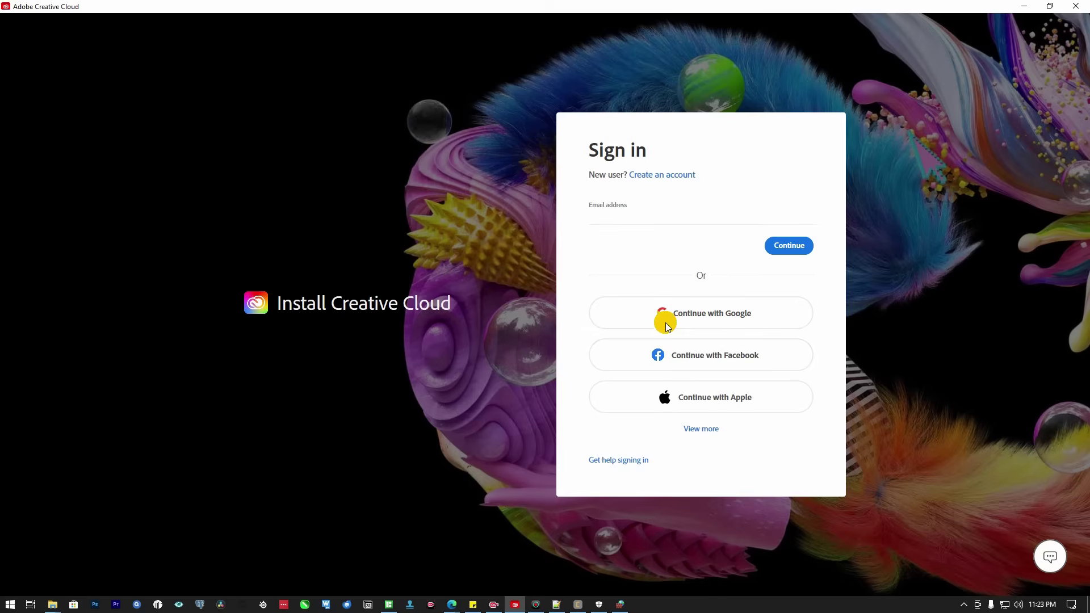
pyautogui.click(667, 322)
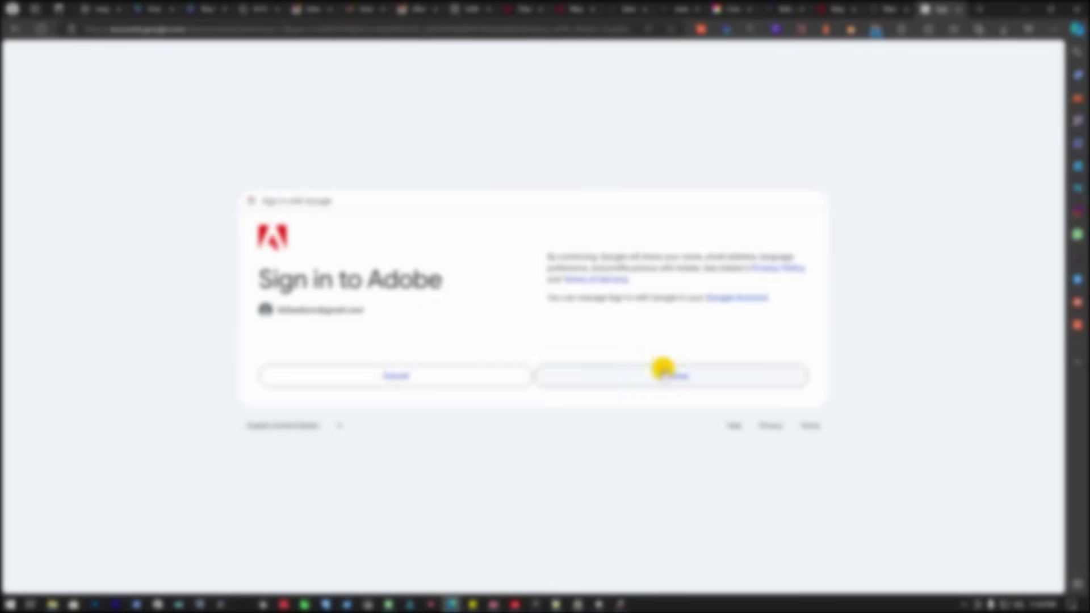
# Step: Confirm the Google sign-in to Adobe, then enter first name, last name and birth month on the Welcome form
pyautogui.click(661, 372)
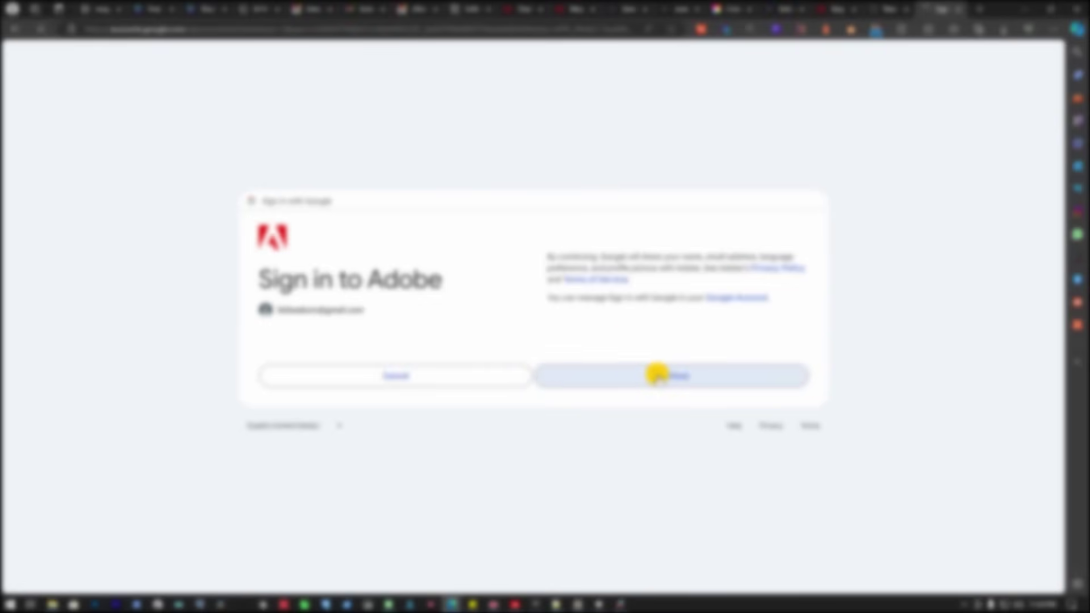
pyautogui.click(655, 372)
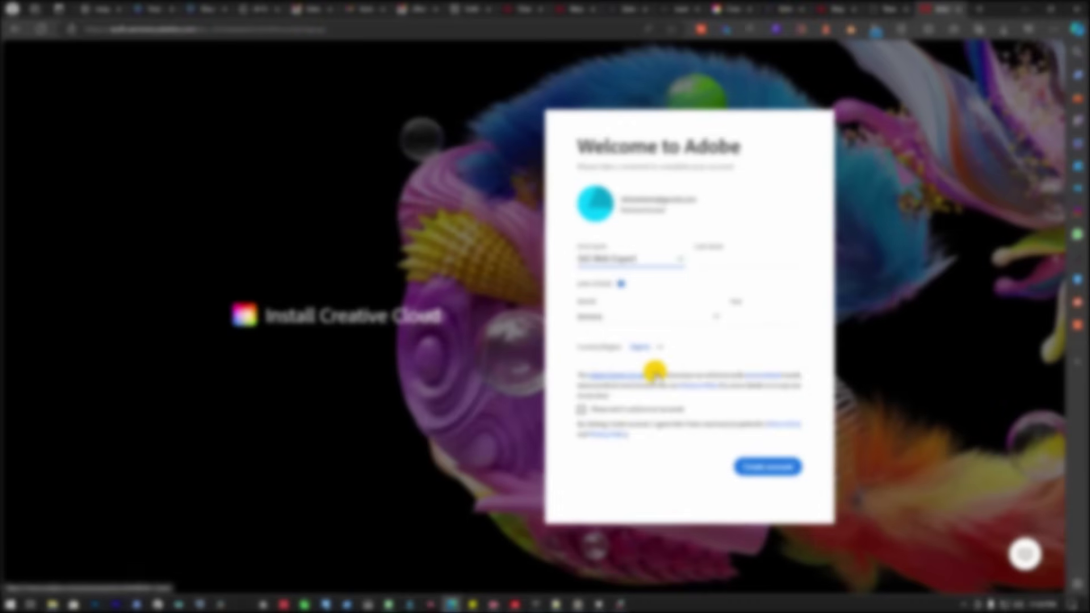
pyautogui.click(654, 257)
pyautogui.click(731, 257)
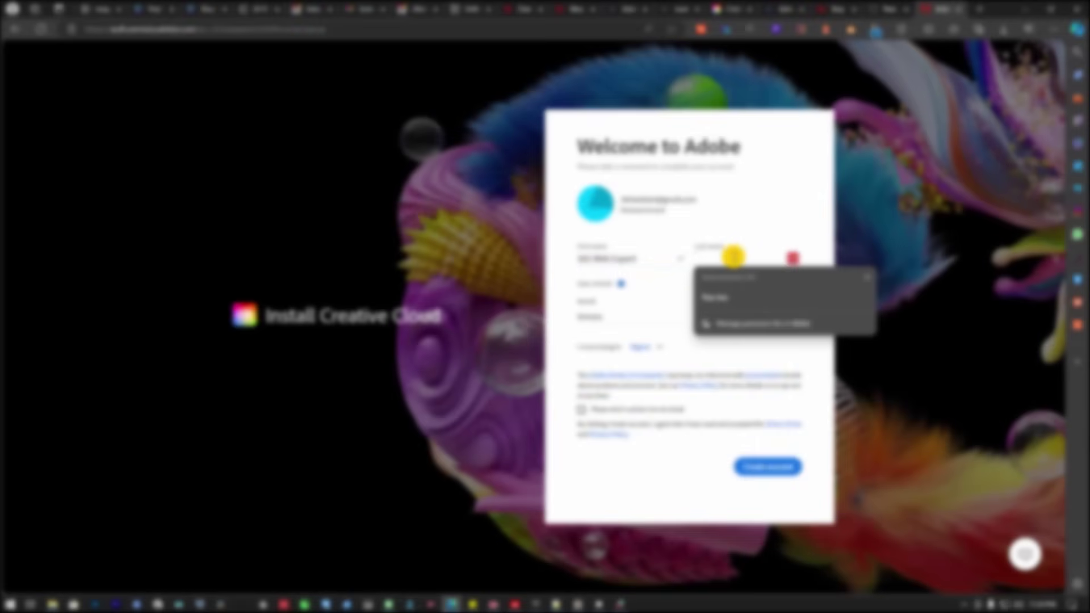
pyautogui.click(622, 258)
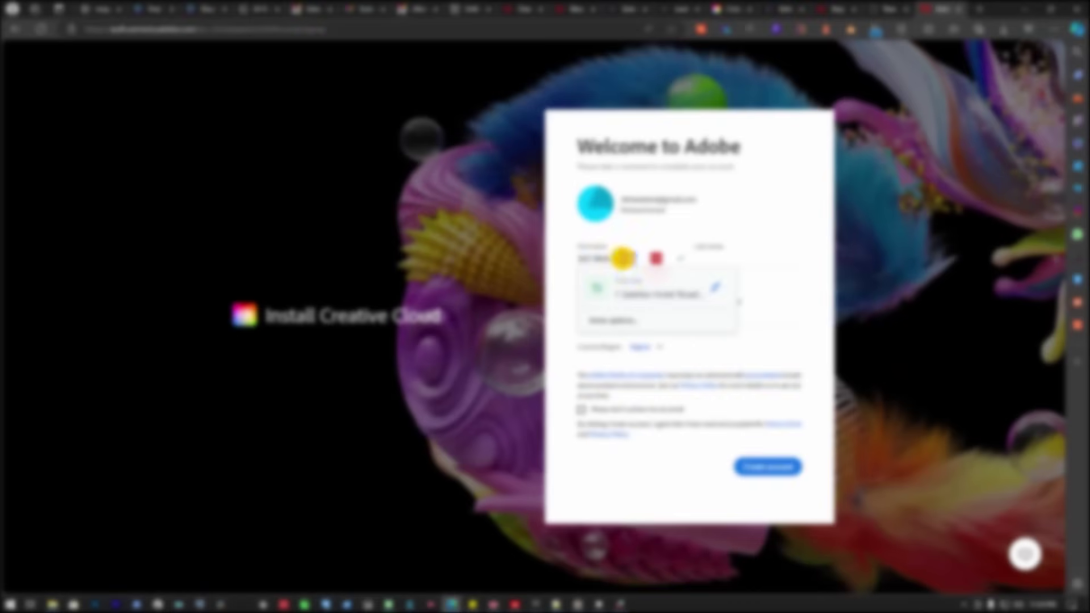
pyautogui.doubleClick(622, 258)
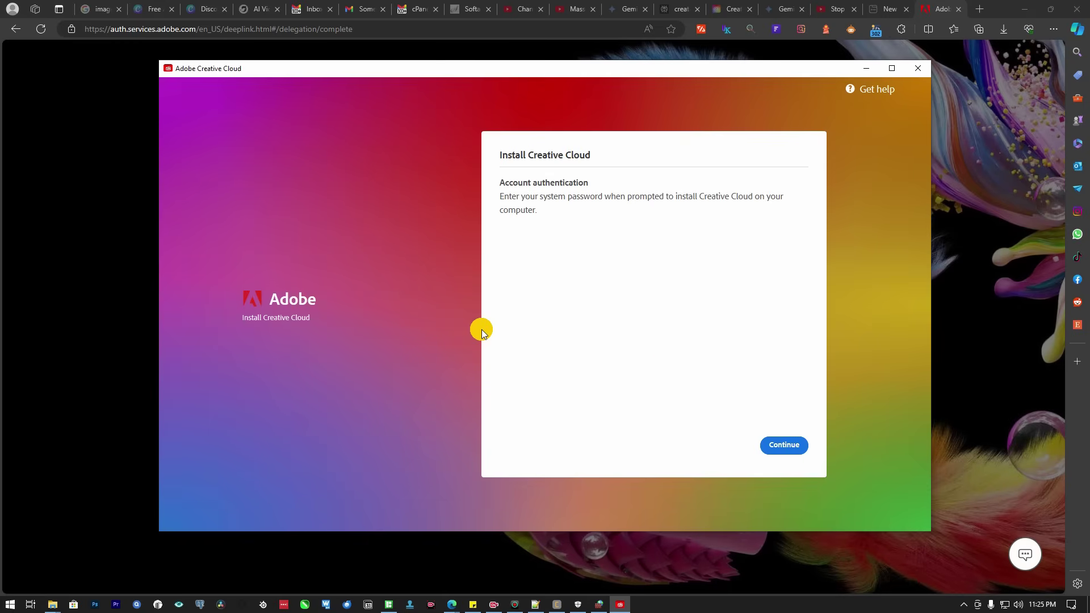
# Step: Continue past Account authentication in the Creative Cloud installer so installation begins
pyautogui.click(801, 450)
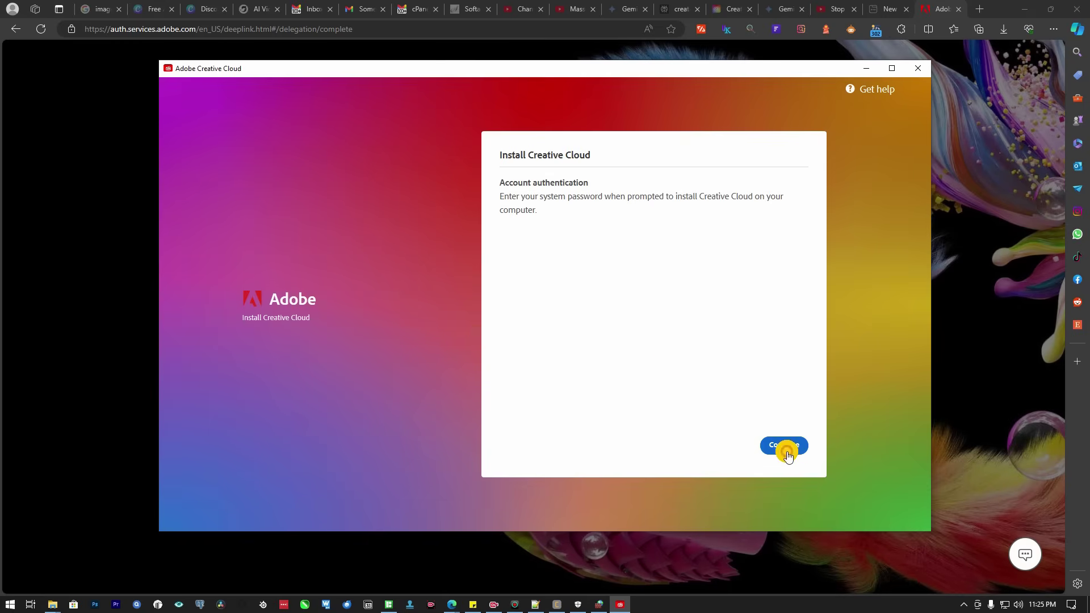
pyautogui.click(463, 392)
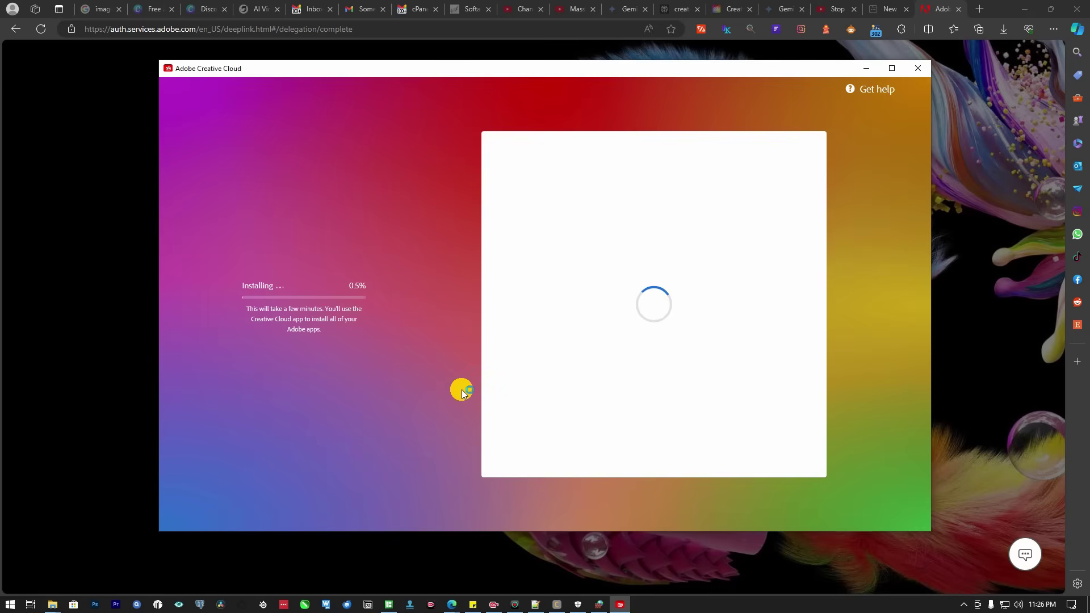